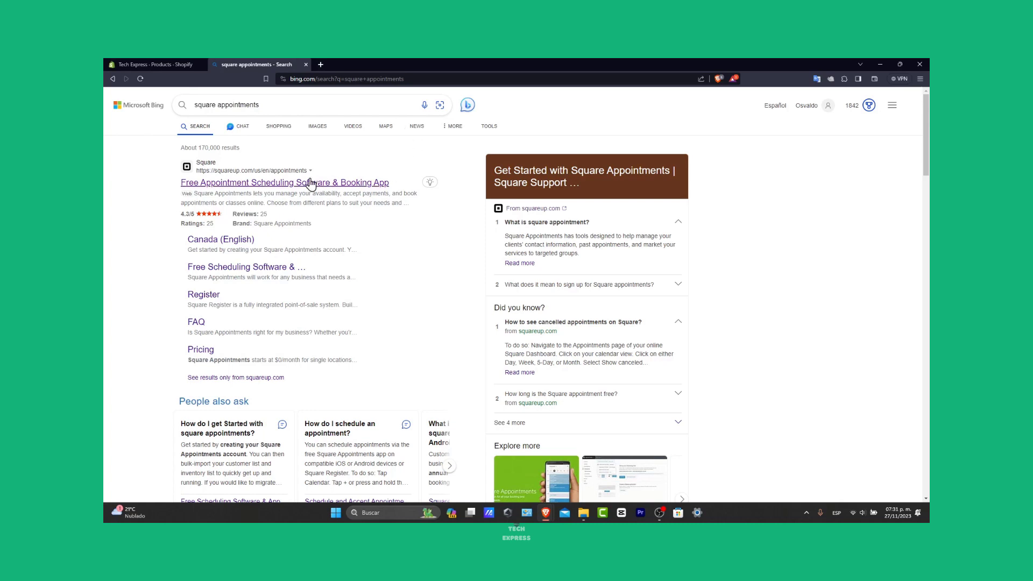
# Open the Square Appointments product page and scroll to the Free $0, Plus $29 and Premium $69 plans.
pyautogui.click(231, 187)
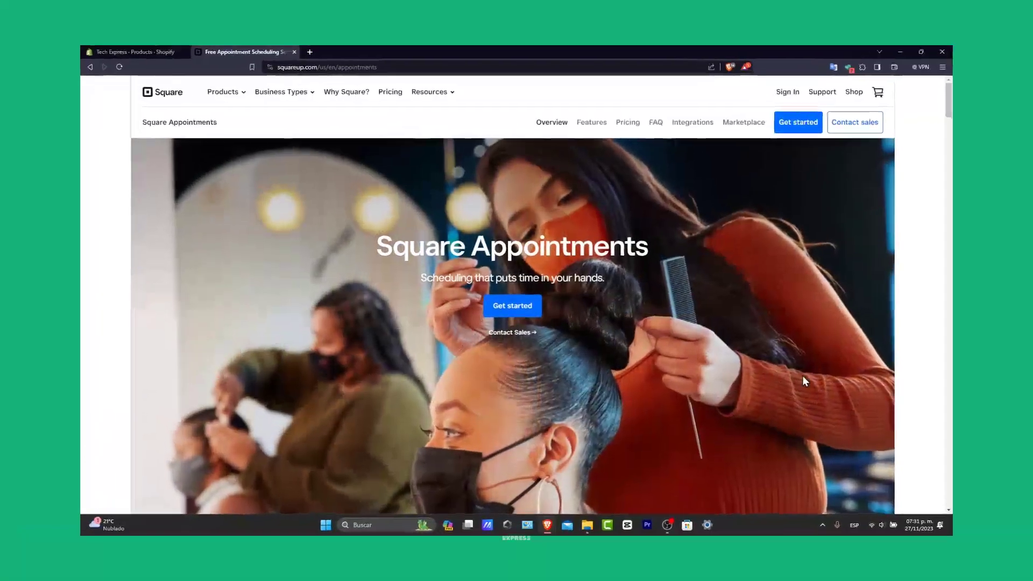
pyautogui.scroll(-4, 796, 376)
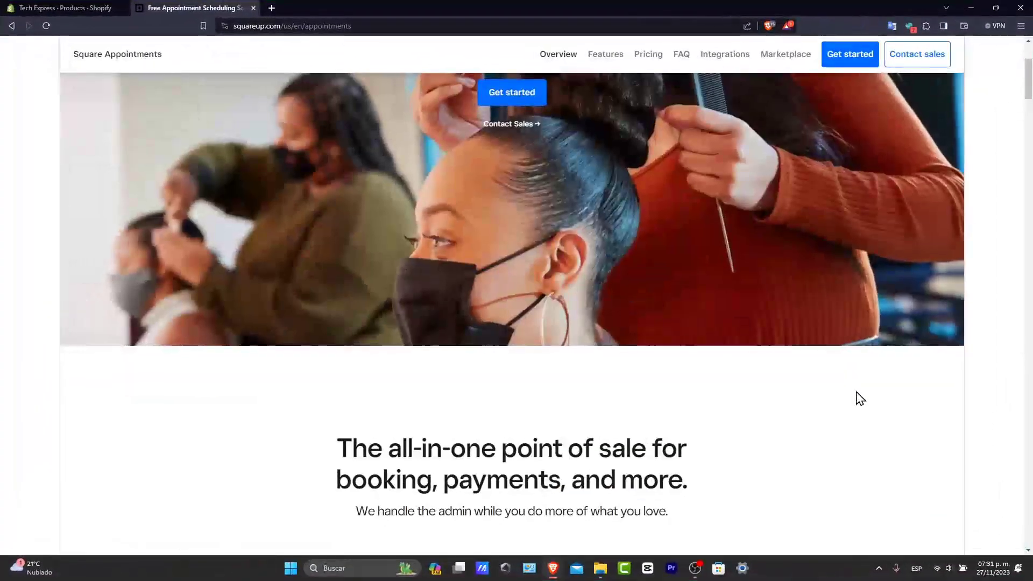
pyautogui.scroll(-10, 855, 398)
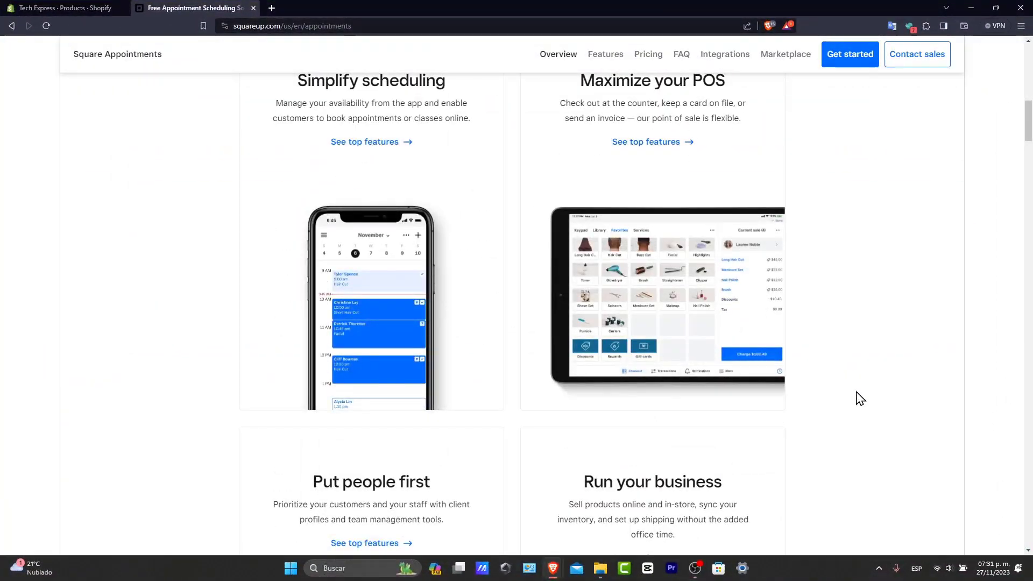
pyautogui.scroll(-3, 859, 398)
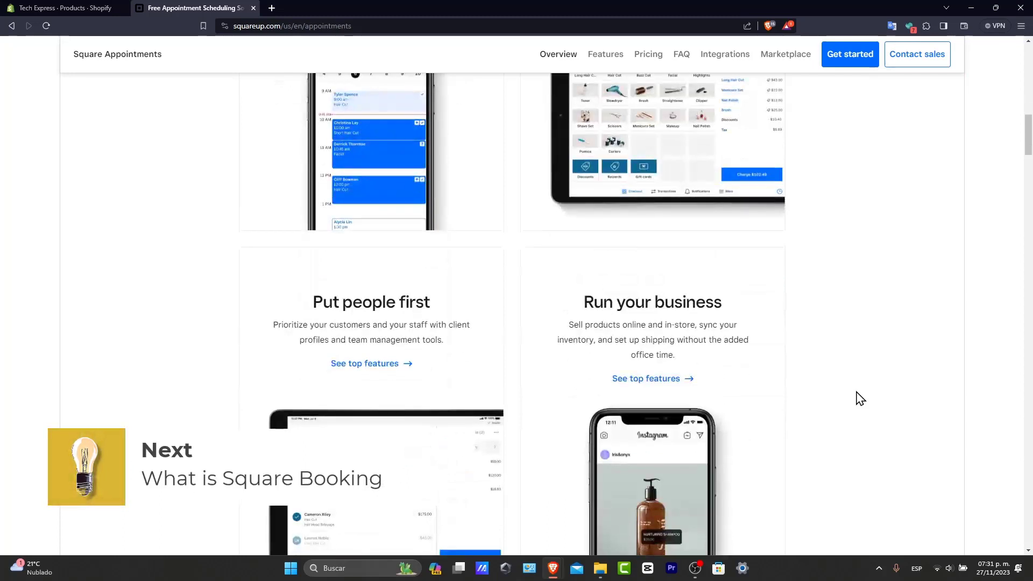
pyautogui.scroll(-3, 860, 399)
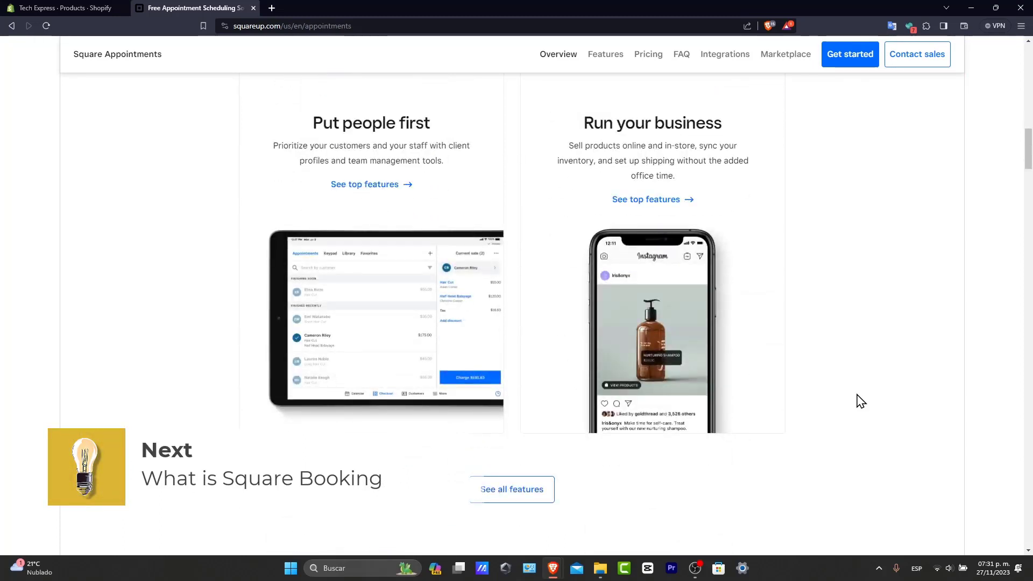
pyautogui.scroll(-4, 860, 401)
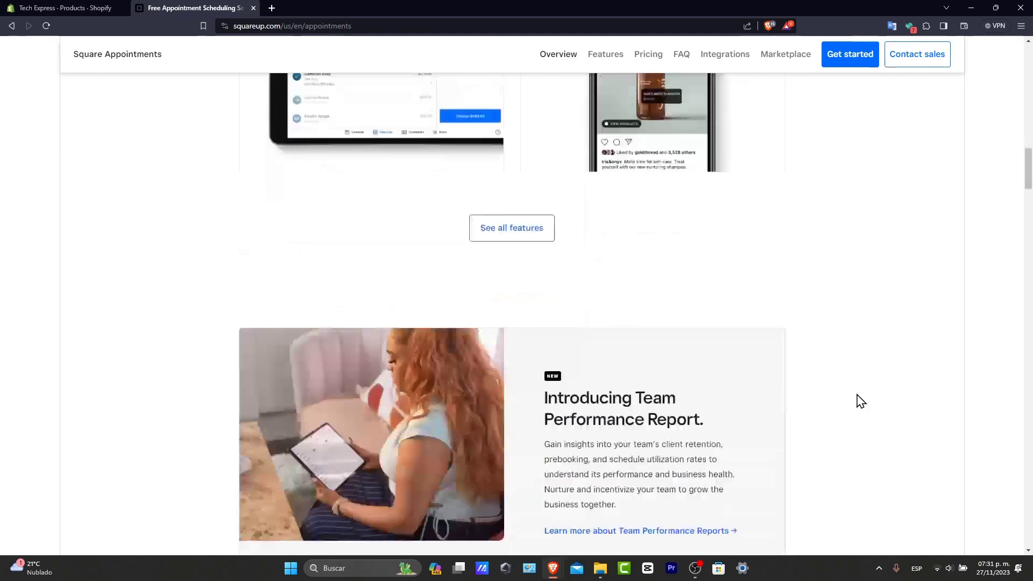
pyautogui.scroll(-2, 861, 400)
pyautogui.scroll(-8, 860, 401)
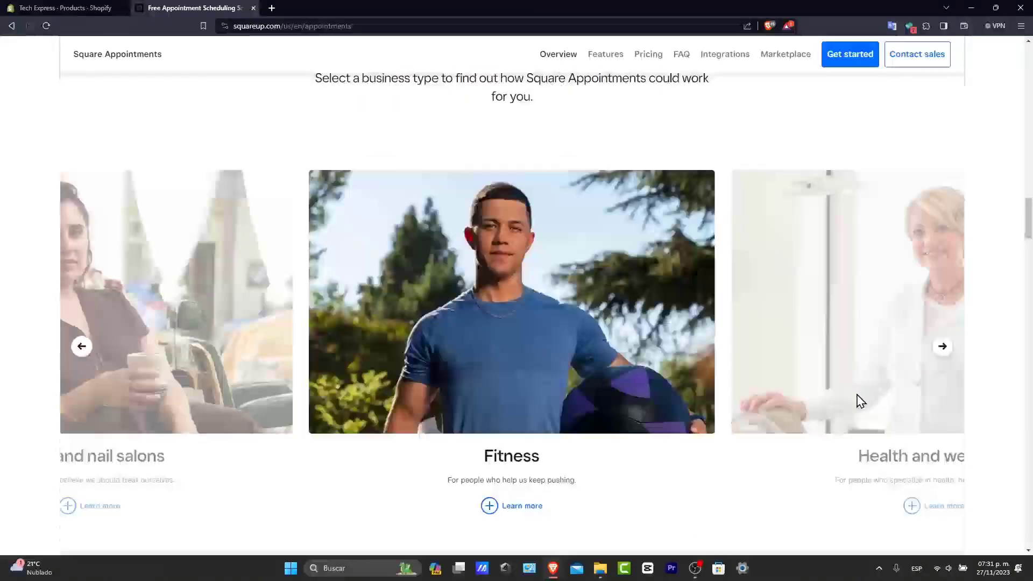
pyautogui.click(858, 399)
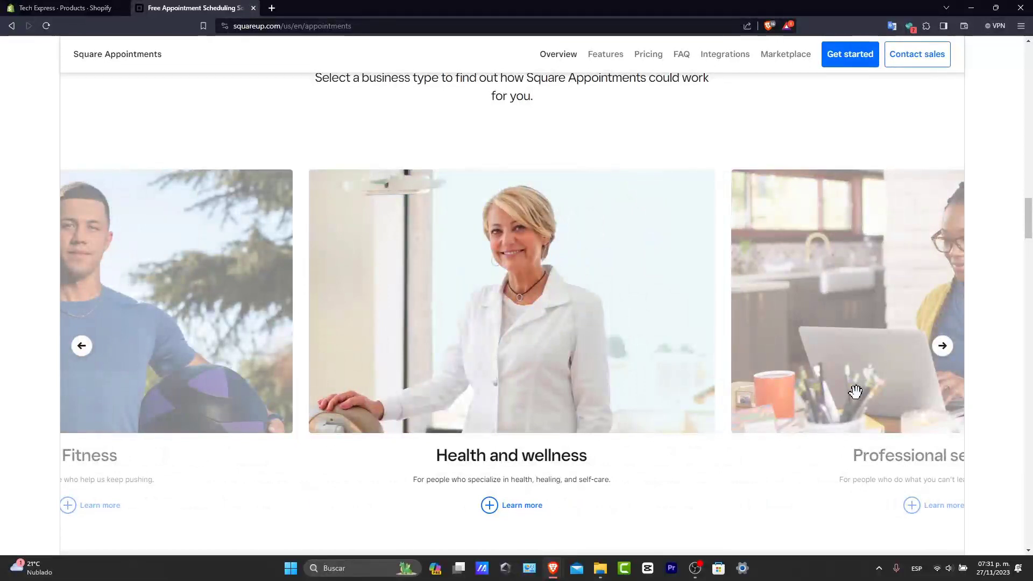
pyautogui.scroll(-8, 856, 395)
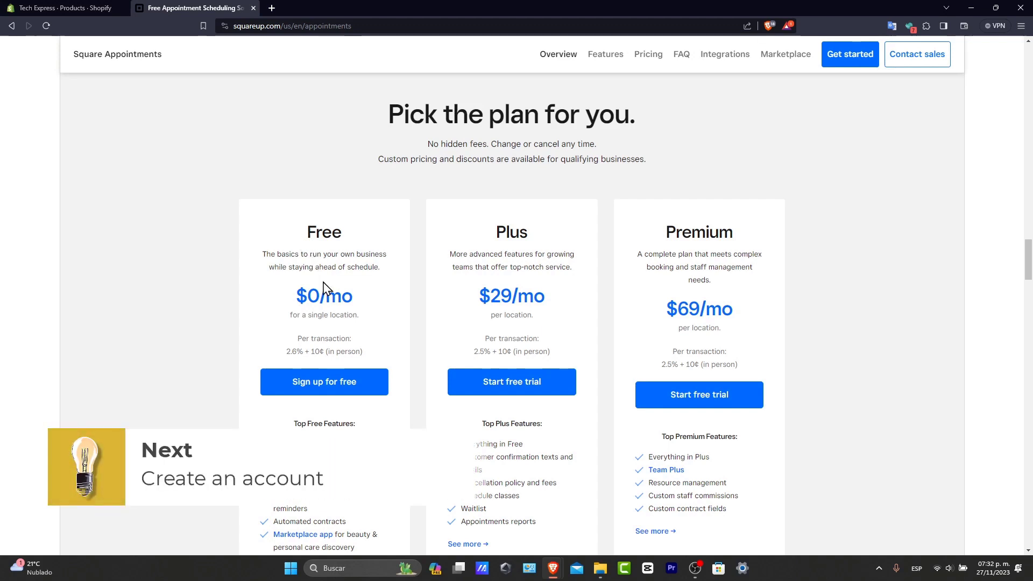
# Open the free sign-up form and review the entered email and confirmation email.
pyautogui.click(343, 392)
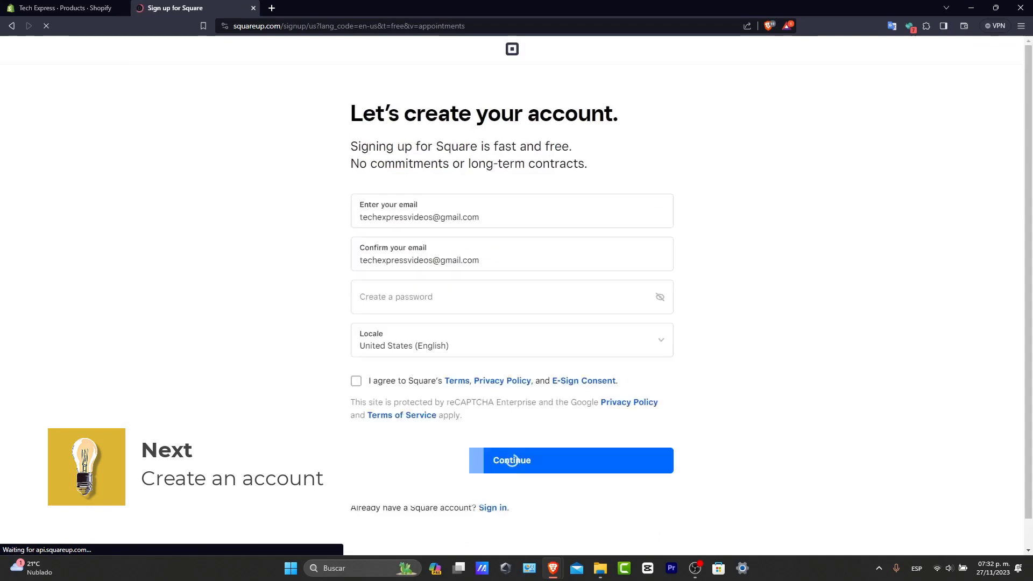
pyautogui.click(488, 221)
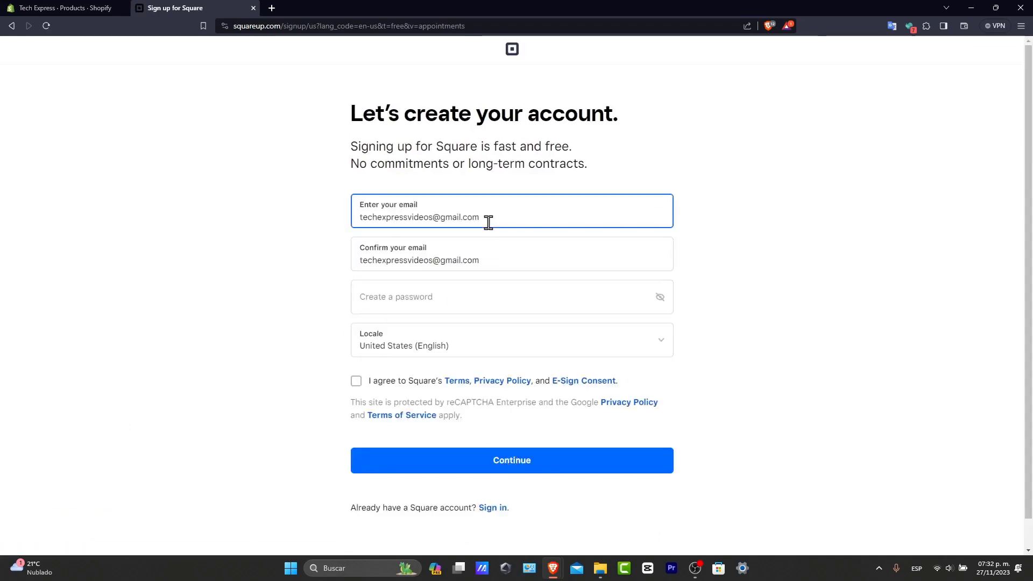
pyautogui.moveTo(488, 221); pyautogui.dragTo(403, 215)
pyautogui.moveTo(424, 261); pyautogui.dragTo(502, 291)
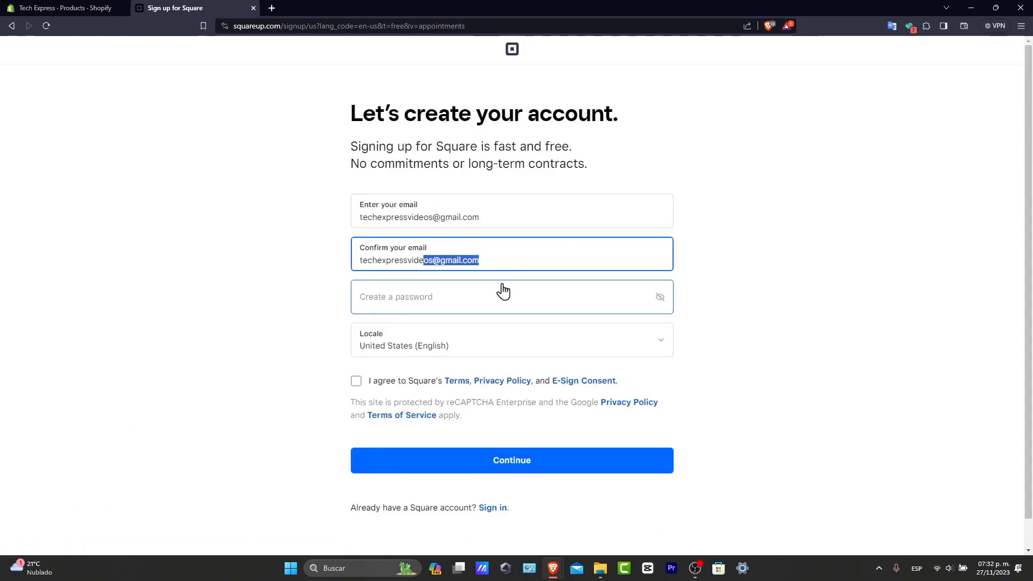
# Agree to Square's terms and e-sign consent, then go to the sign-in page instead.
pyautogui.click(496, 294)
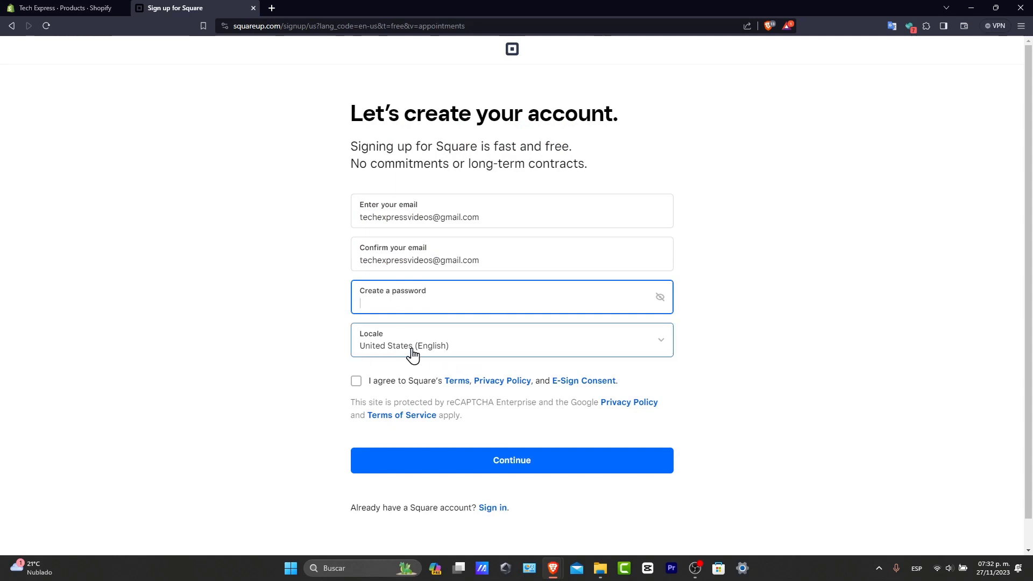
pyautogui.click(391, 385)
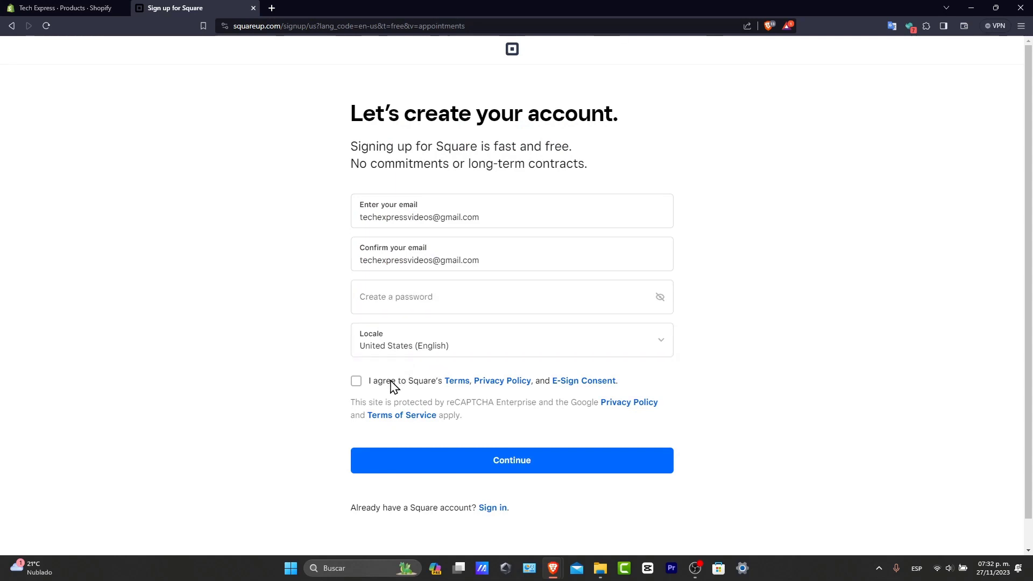
pyautogui.click(356, 381)
pyautogui.click(502, 508)
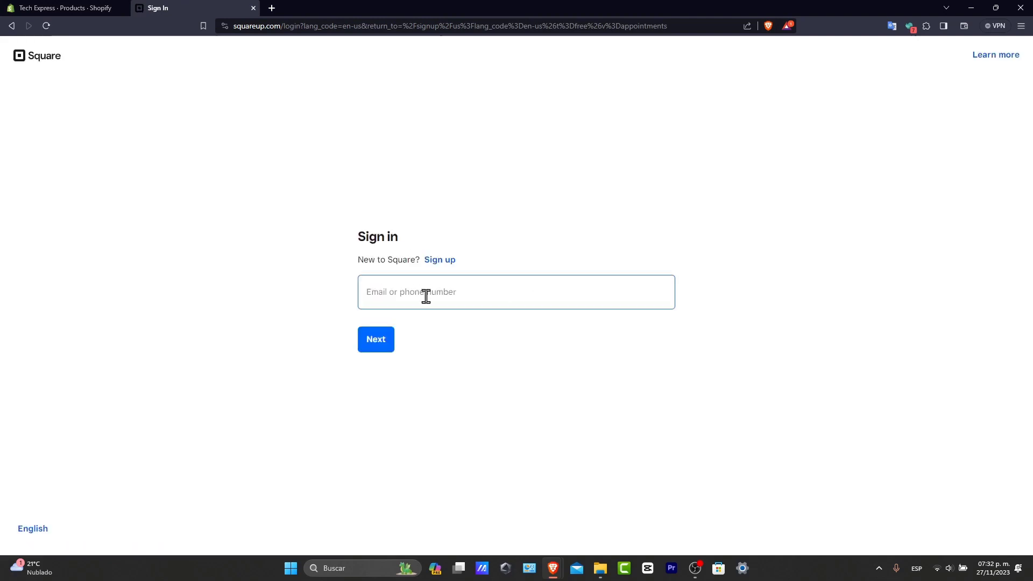
# Sign in with the account email and complete the business details, keeping the Indiana time zone.
pyautogui.click(426, 297)
pyautogui.write('techex')
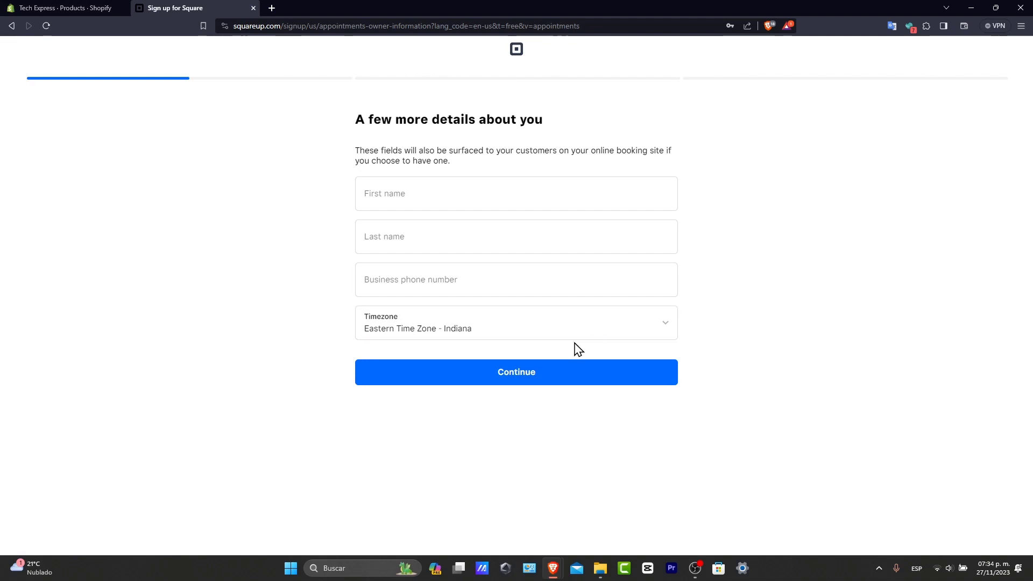
pyautogui.click(444, 280)
pyautogui.click(484, 328)
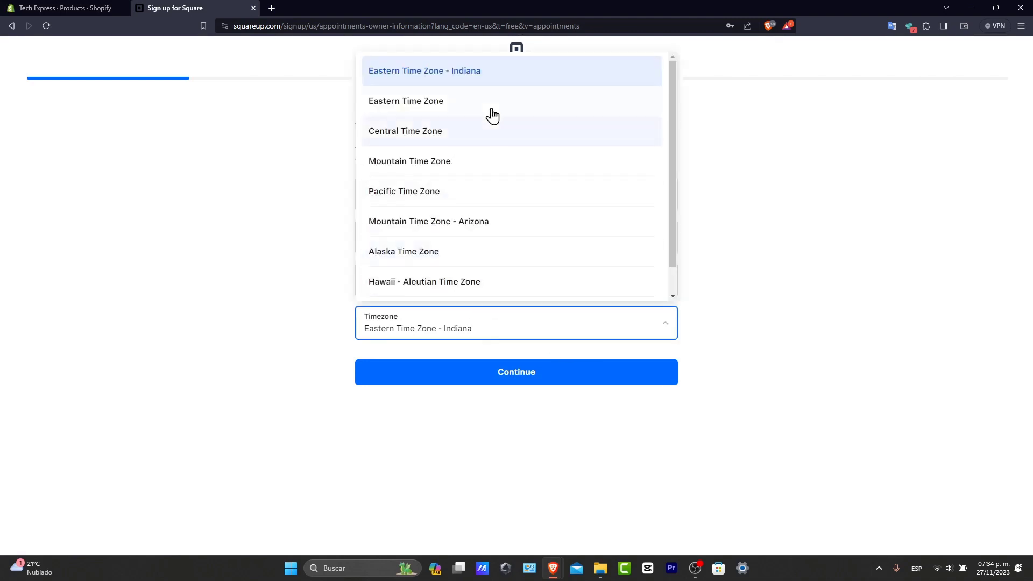
pyautogui.click(777, 241)
pyautogui.click(444, 280)
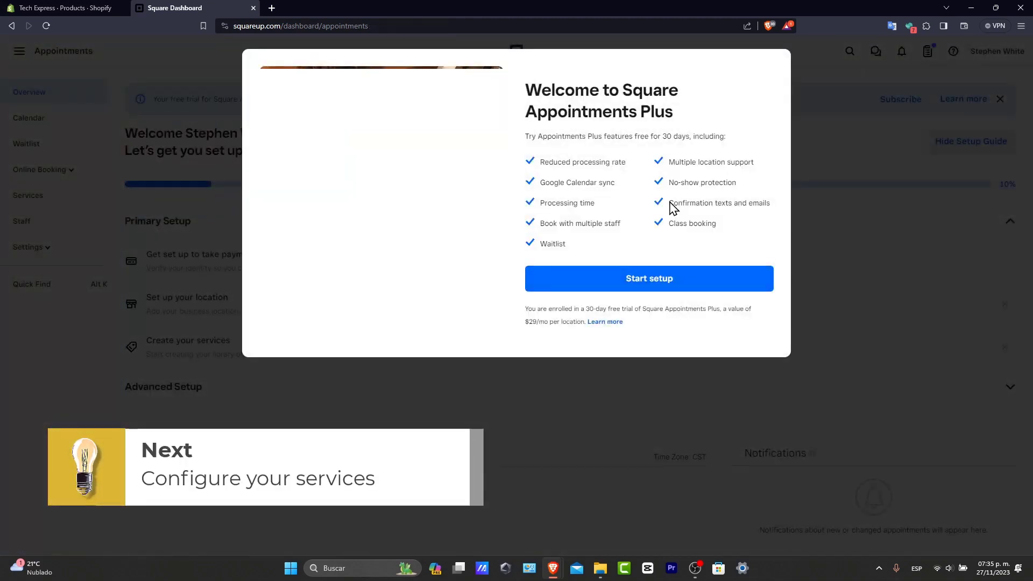
# Begin setup and create a new service named Website Creation with a description.
pyautogui.click(699, 281)
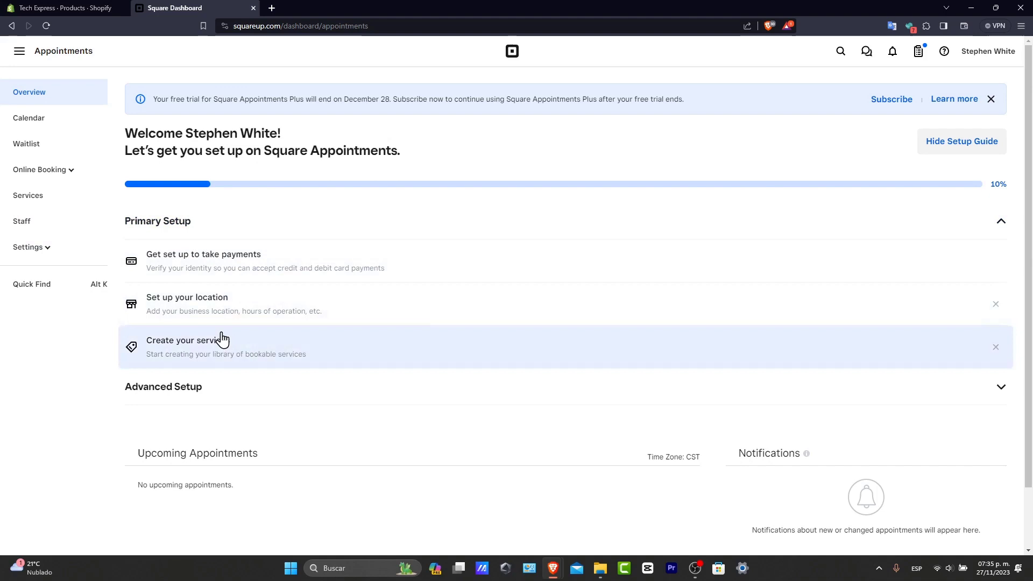
pyautogui.click(221, 338)
pyautogui.click(394, 187)
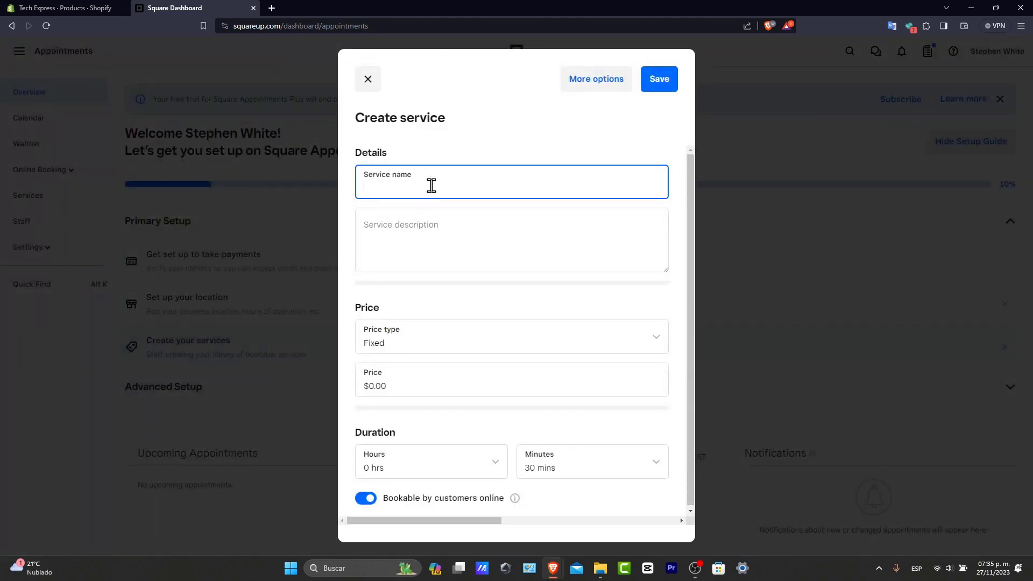
pyautogui.click(430, 243)
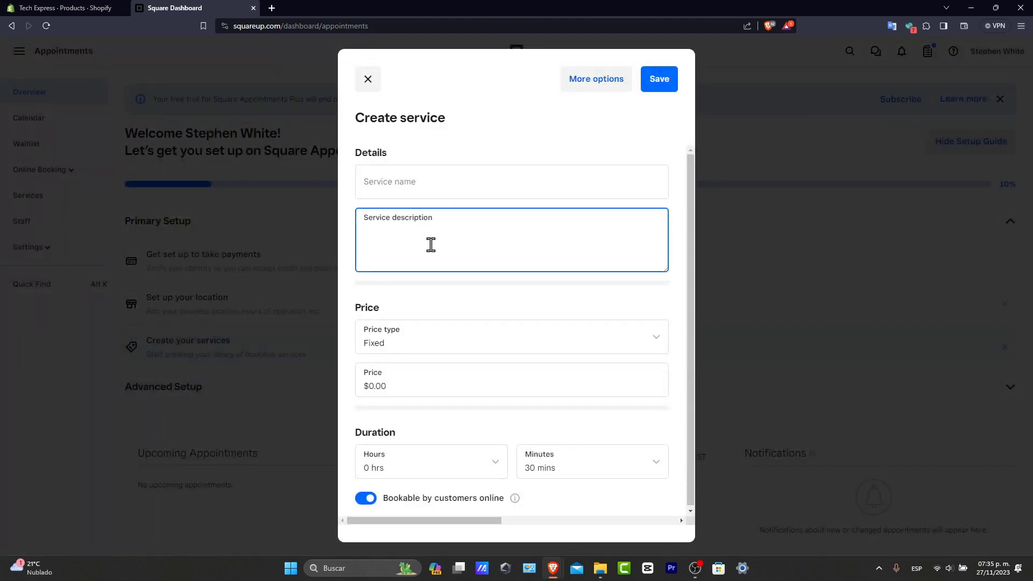
pyautogui.click(466, 183)
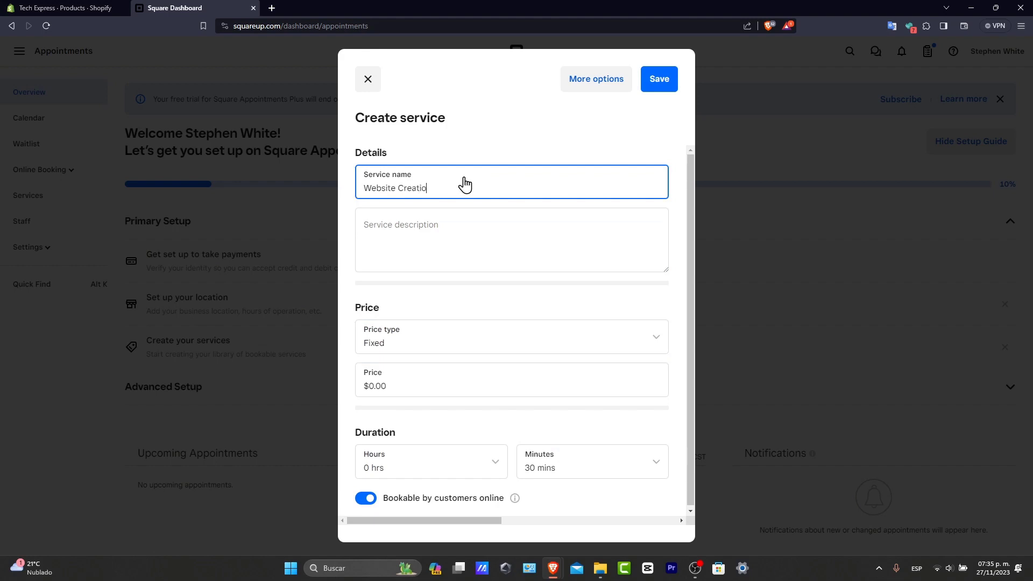
pyautogui.write('n')
pyautogui.press('Tab')
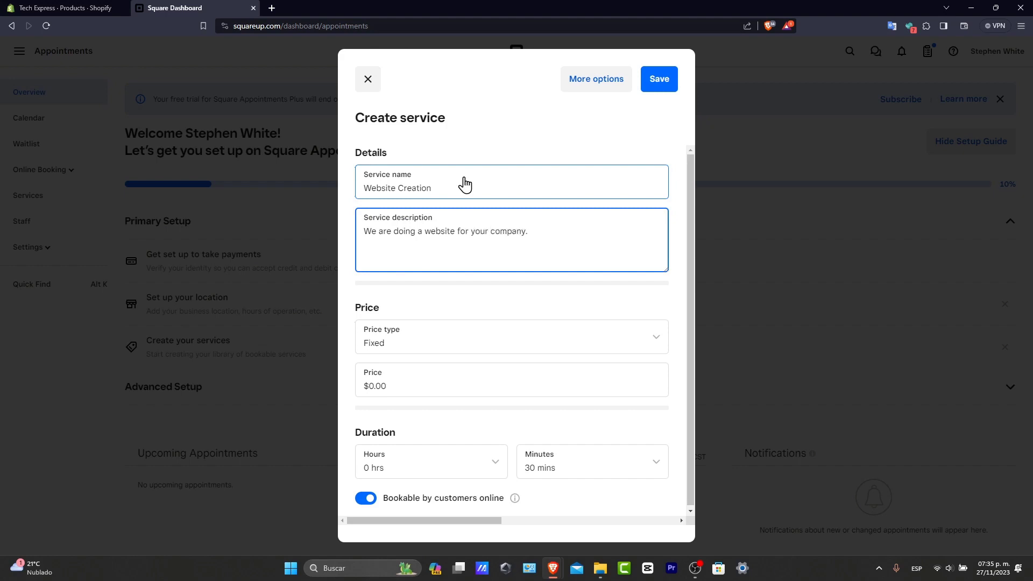
# Price Website Creation at $156.00, set its duration to 3 hrs 0 mins, and save it.
pyautogui.click(419, 388)
pyautogui.write('150')
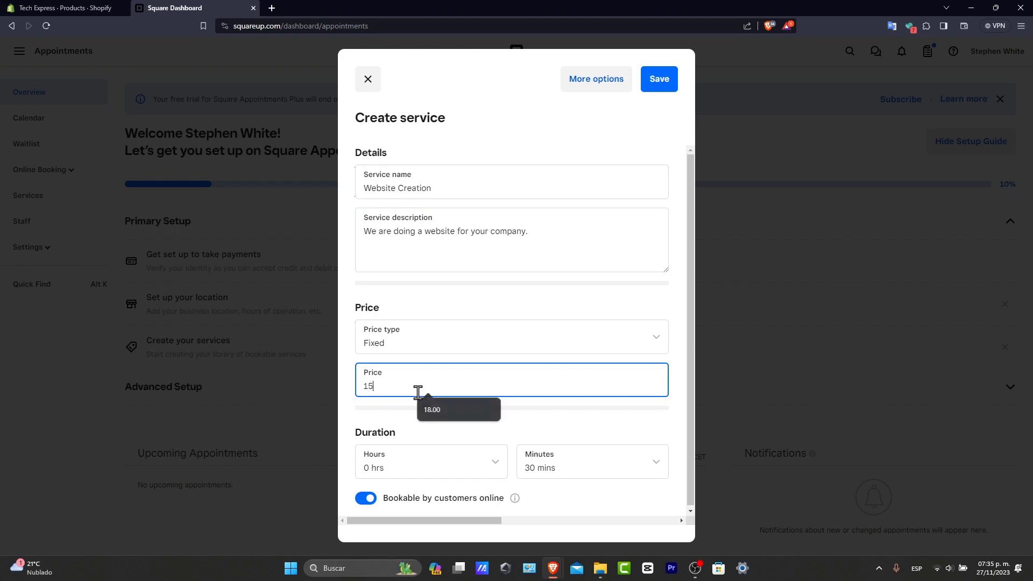
pyautogui.click(418, 470)
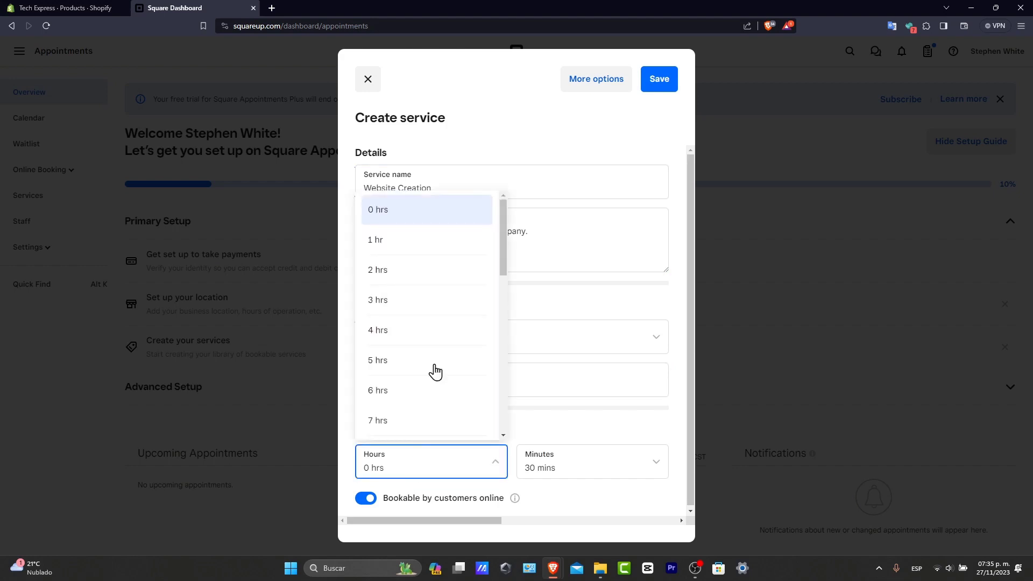
pyautogui.click(434, 308)
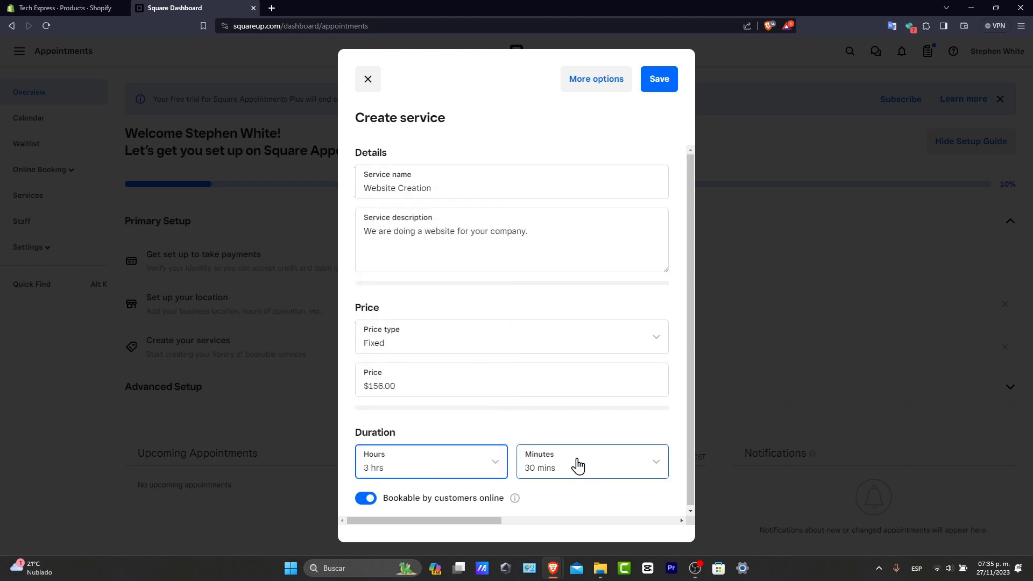
pyautogui.click(578, 466)
pyautogui.click(592, 207)
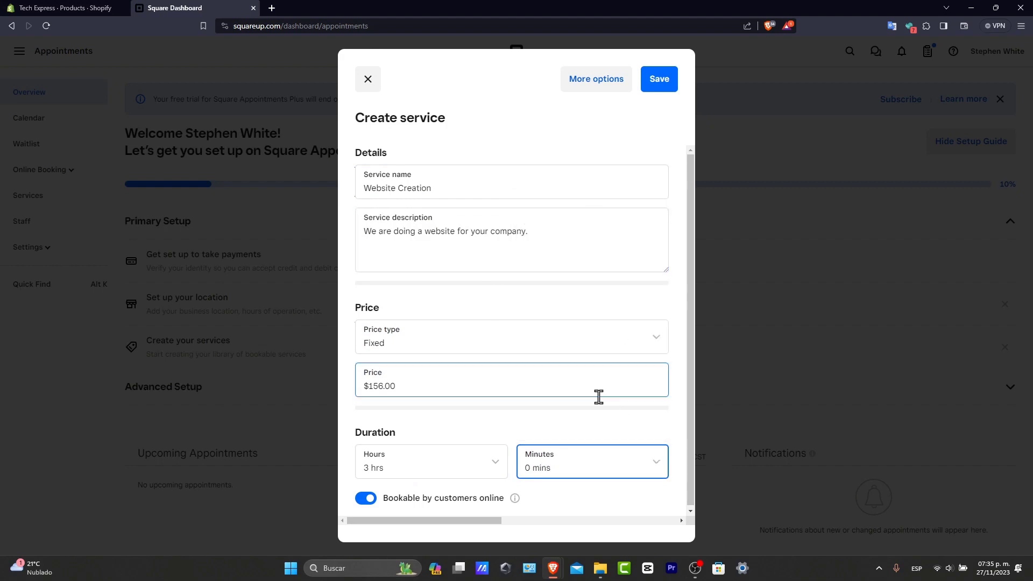
pyautogui.click(652, 83)
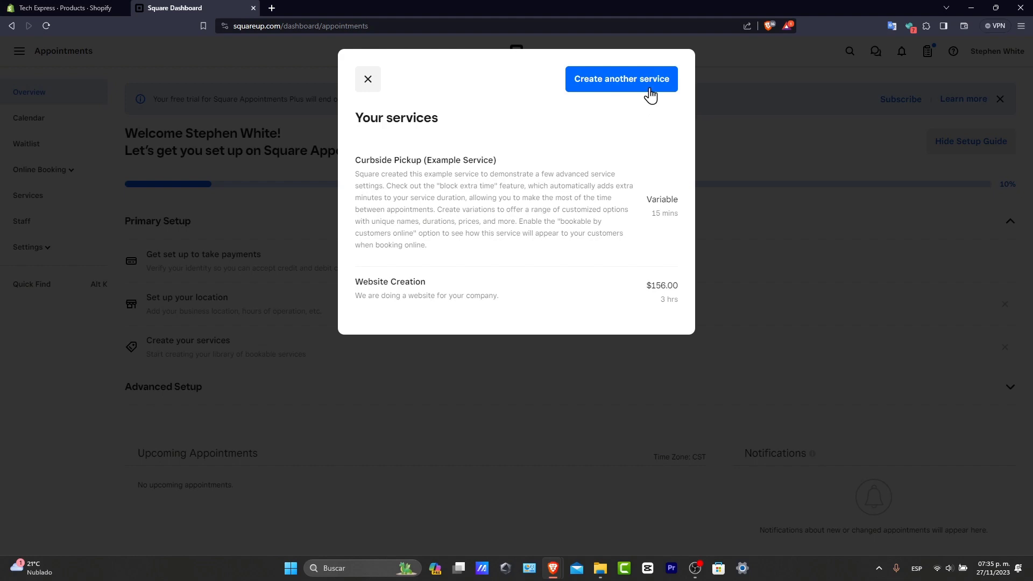
# Create another service named 'Video creationg' and open it in the full editor.
pyautogui.click(651, 90)
pyautogui.click(494, 188)
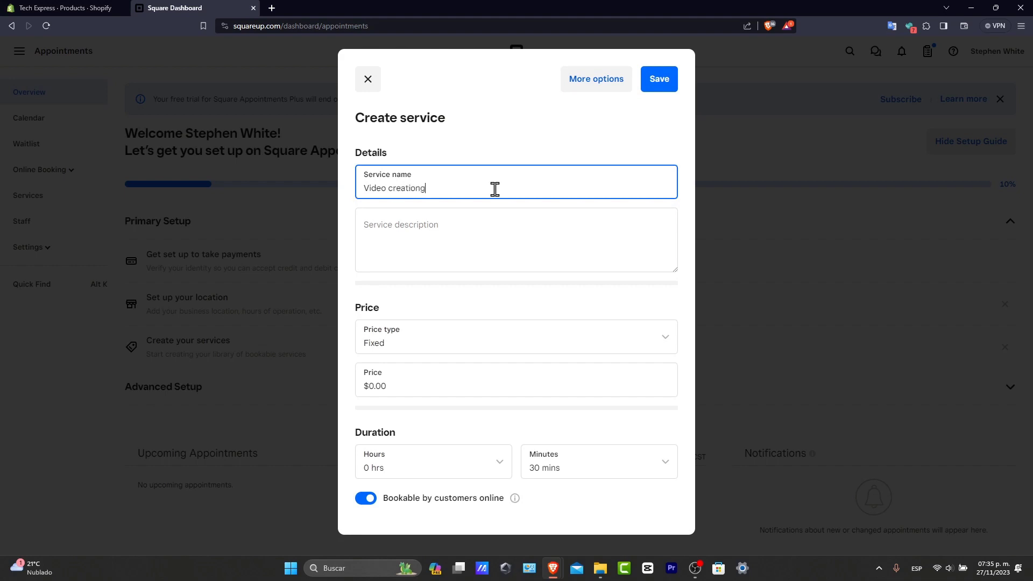
pyautogui.write('Video creationg')
pyautogui.click(623, 82)
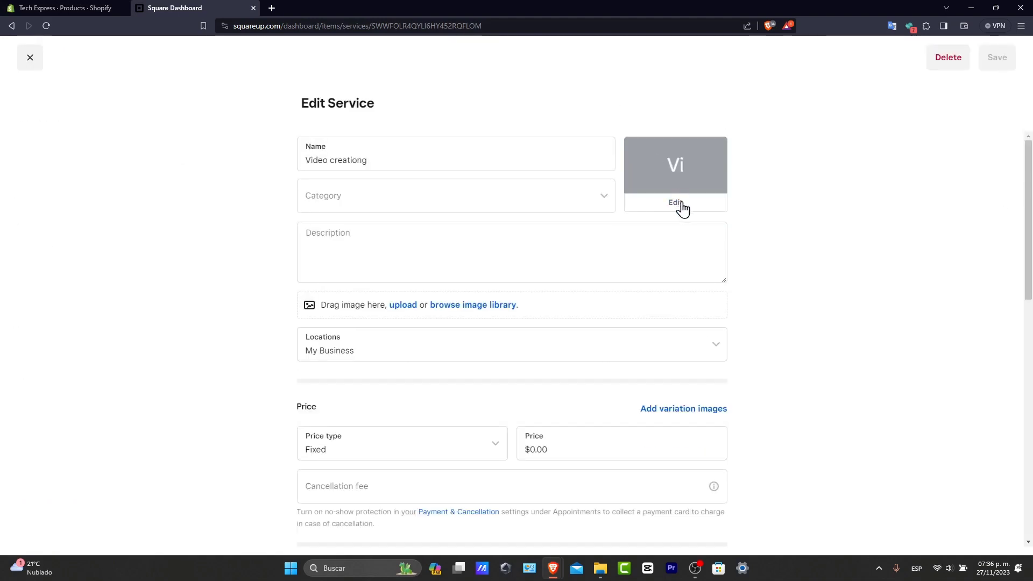
# Give the service an orange calendar colour and open the image library.
pyautogui.click(447, 166)
pyautogui.click(385, 203)
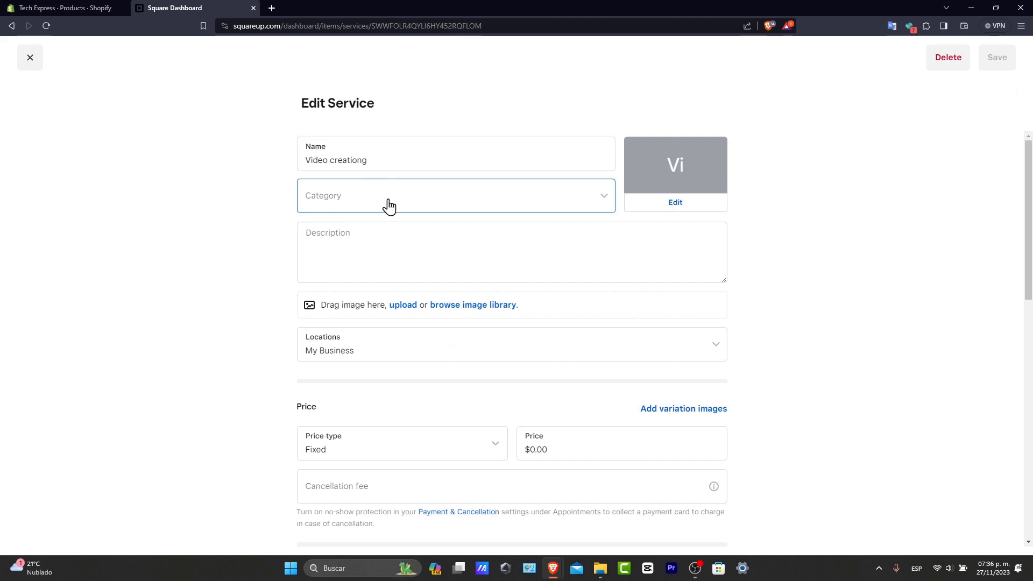
pyautogui.click(406, 244)
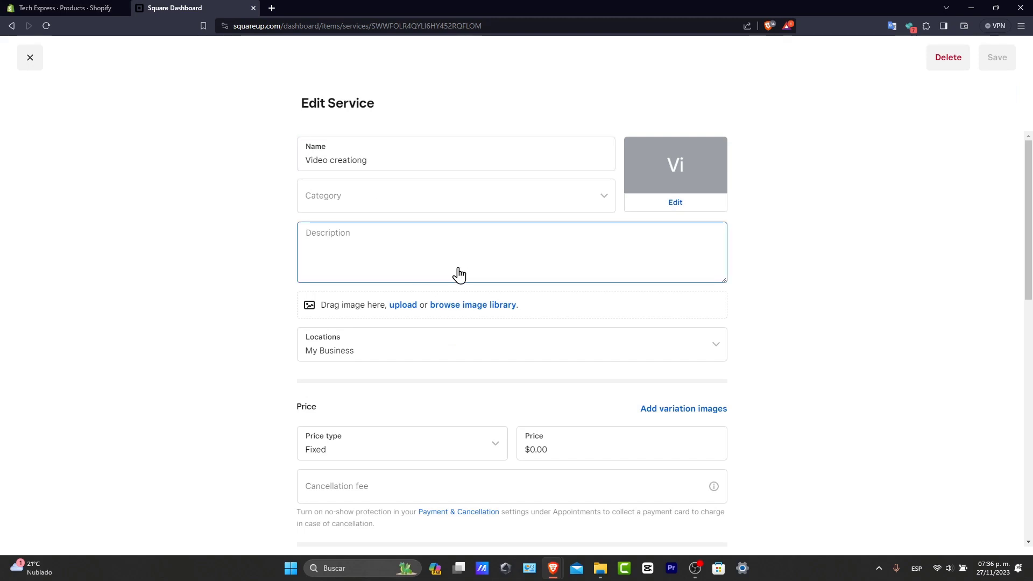
pyautogui.click(686, 210)
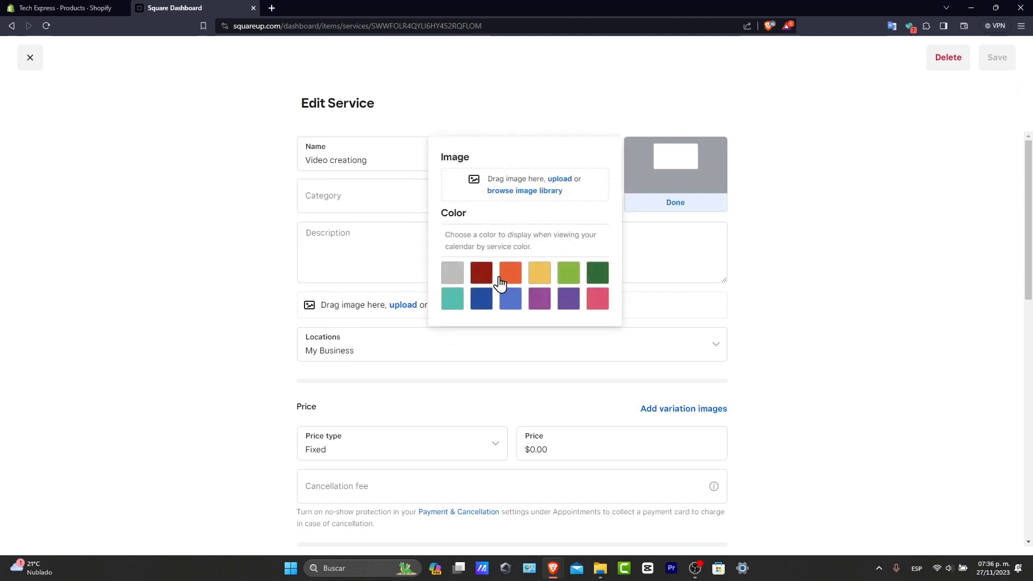
pyautogui.click(509, 273)
pyautogui.click(550, 191)
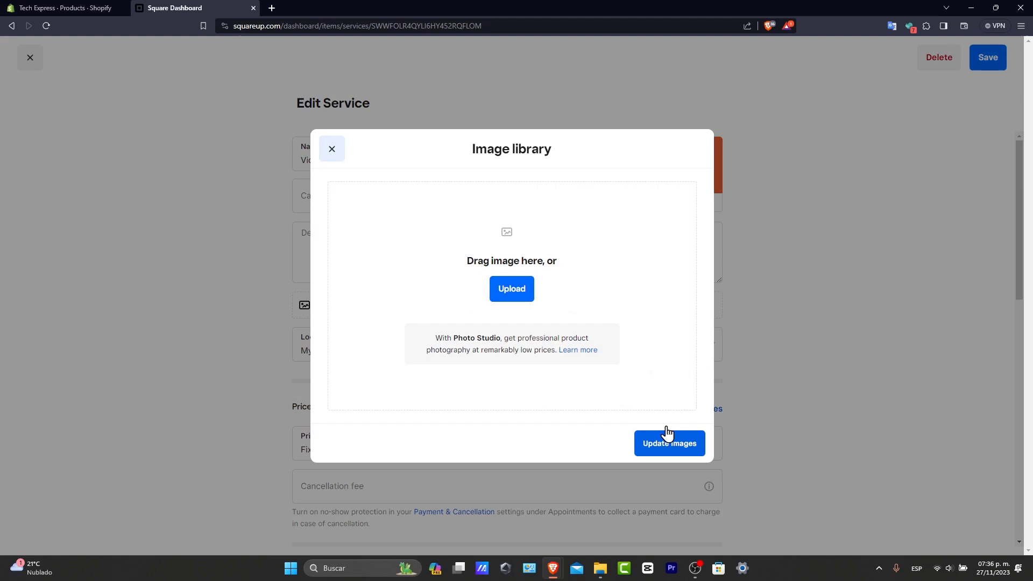
# Upload the OIP (1) fireplace picture as the service's image.
pyautogui.click(517, 304)
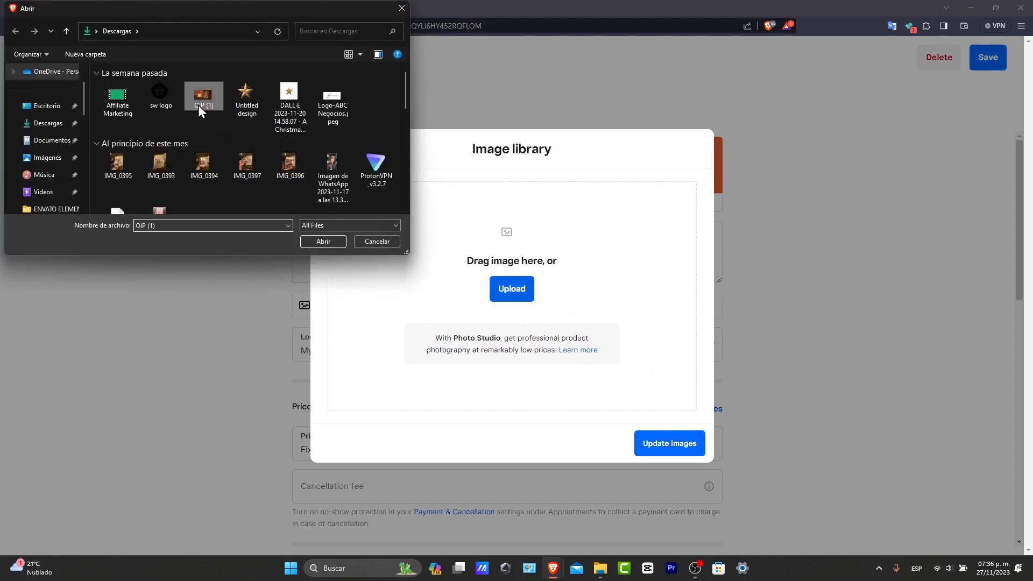
pyautogui.click(321, 241)
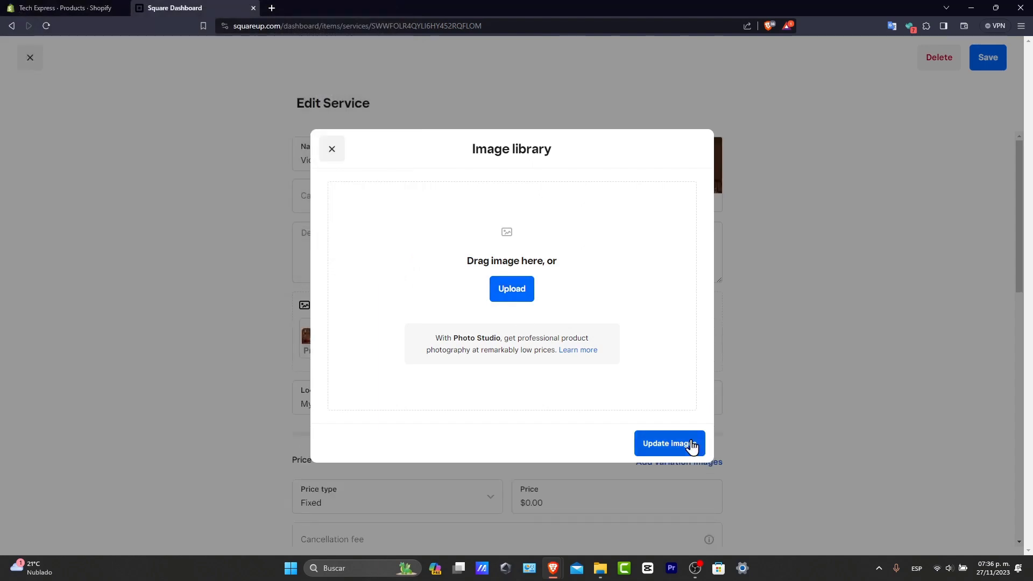
pyautogui.click(331, 149)
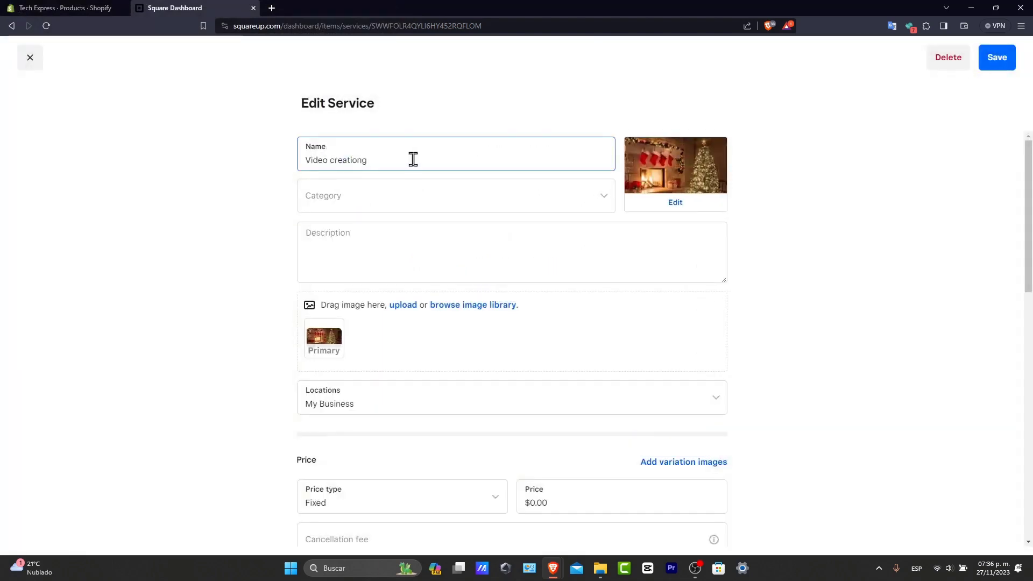
# Rename the service Home Decors, set category None, and add the description 'Here I can help you to decor your house.'.
pyautogui.click(440, 157)
pyautogui.hotkey('ctrl', 'a')
pyautogui.write('Home')
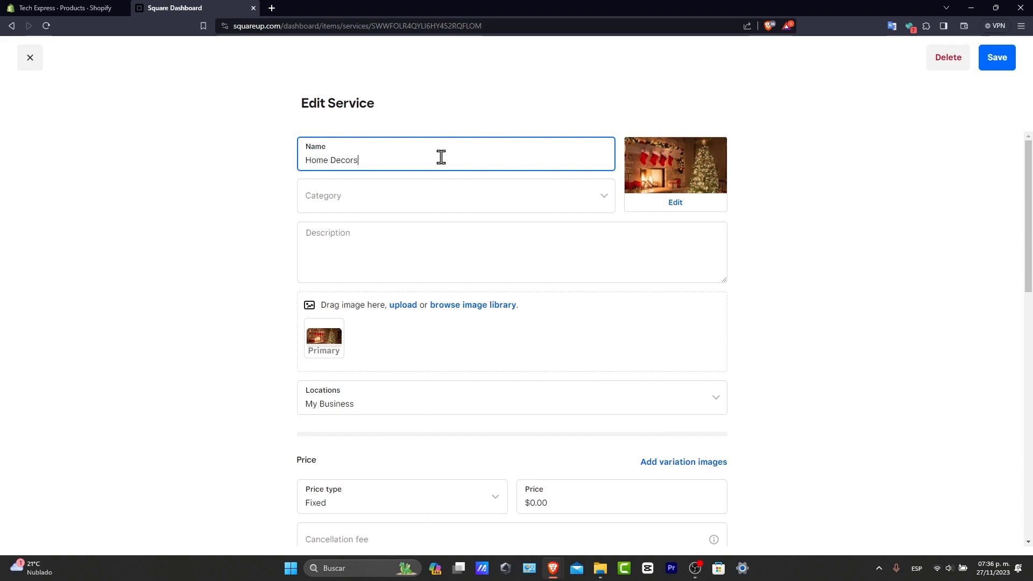
pyautogui.click(494, 203)
pyautogui.click(417, 237)
pyautogui.click(388, 248)
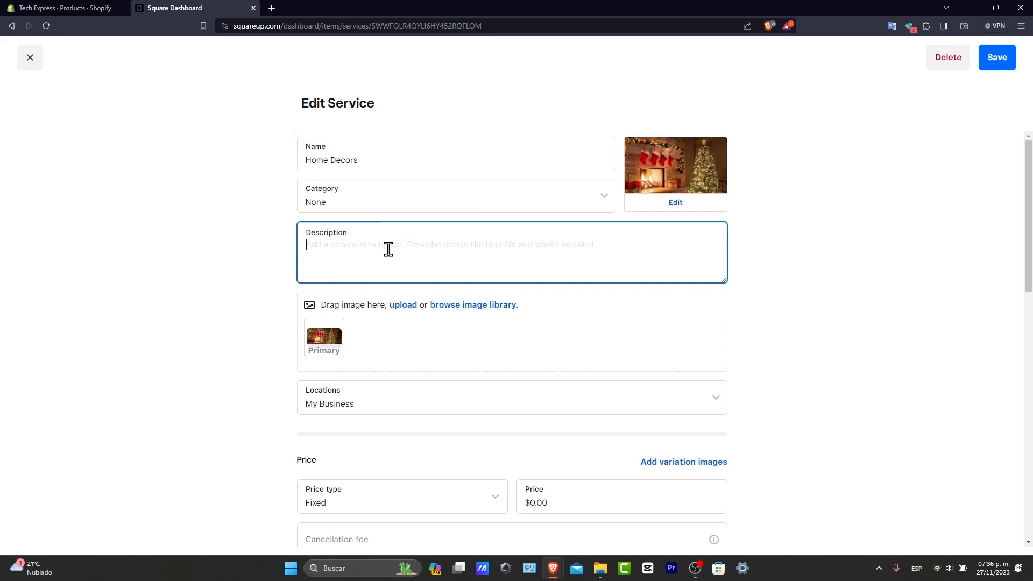
pyautogui.write('Here I can help you')
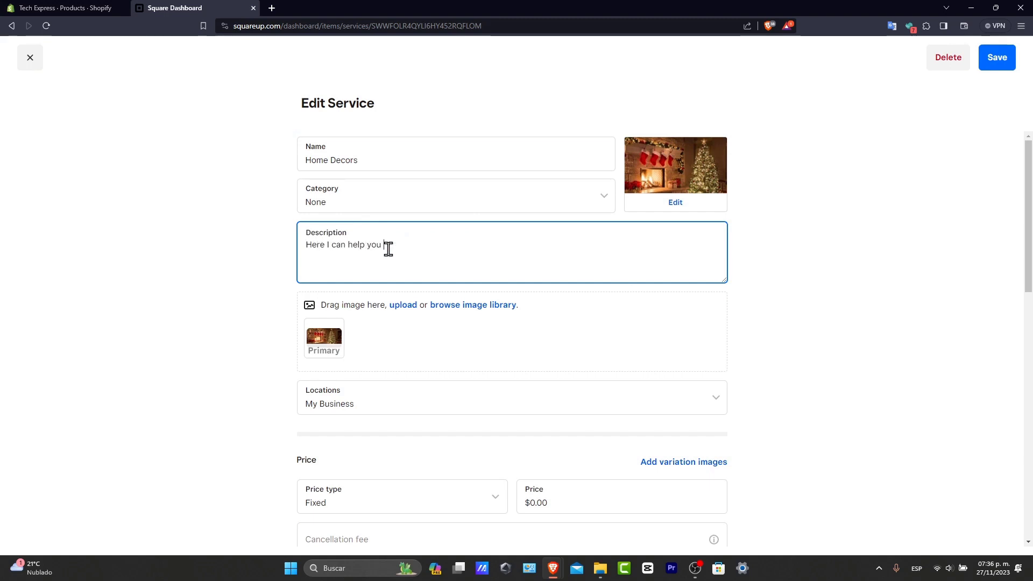
pyautogui.write(' to decor your house.')
pyautogui.click(415, 398)
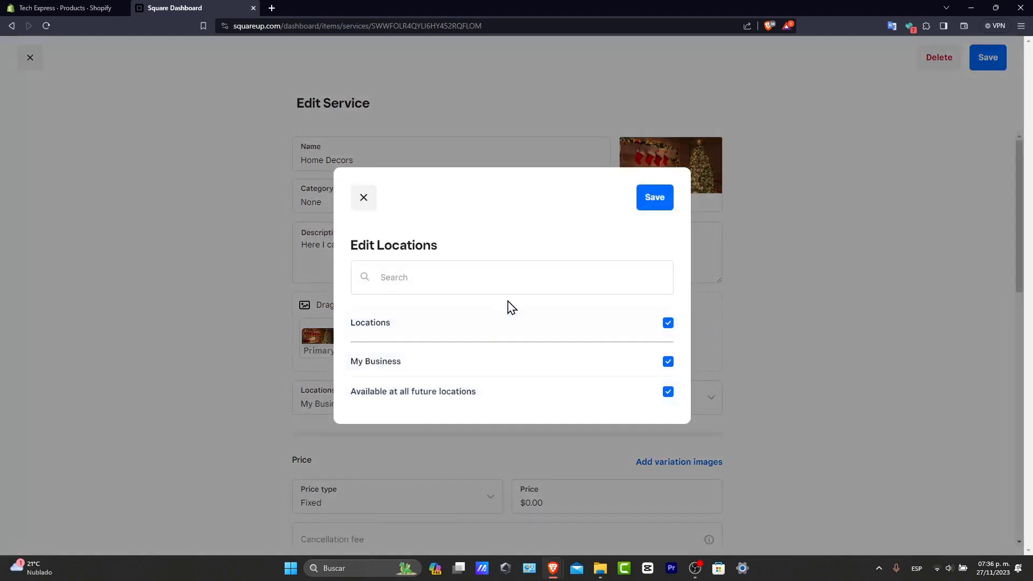
pyautogui.click(772, 388)
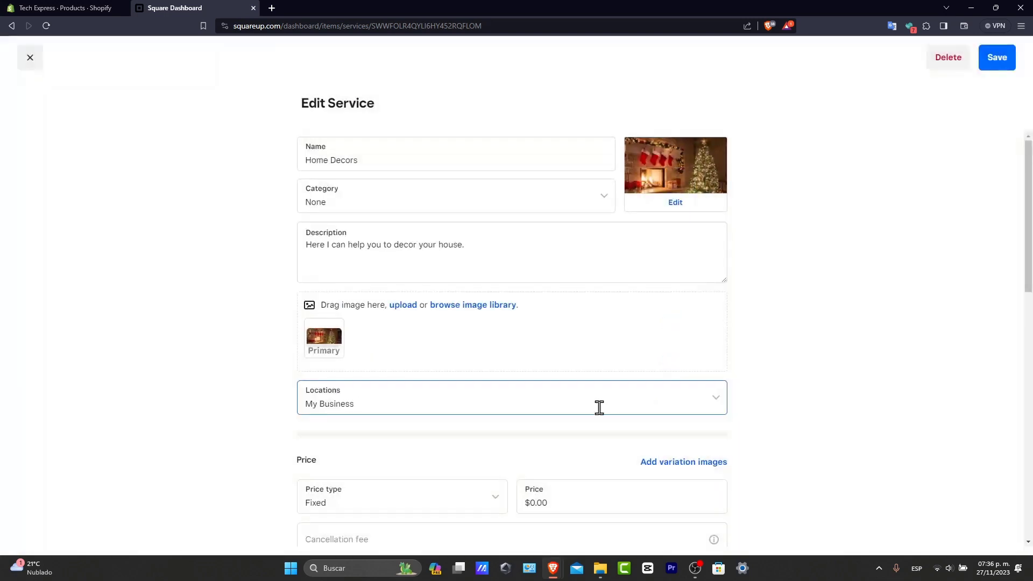
# Set the Home Decors price to $34.00 and its cancellation fee to $2.00.
pyautogui.scroll(-4, 537, 392)
pyautogui.click(567, 303)
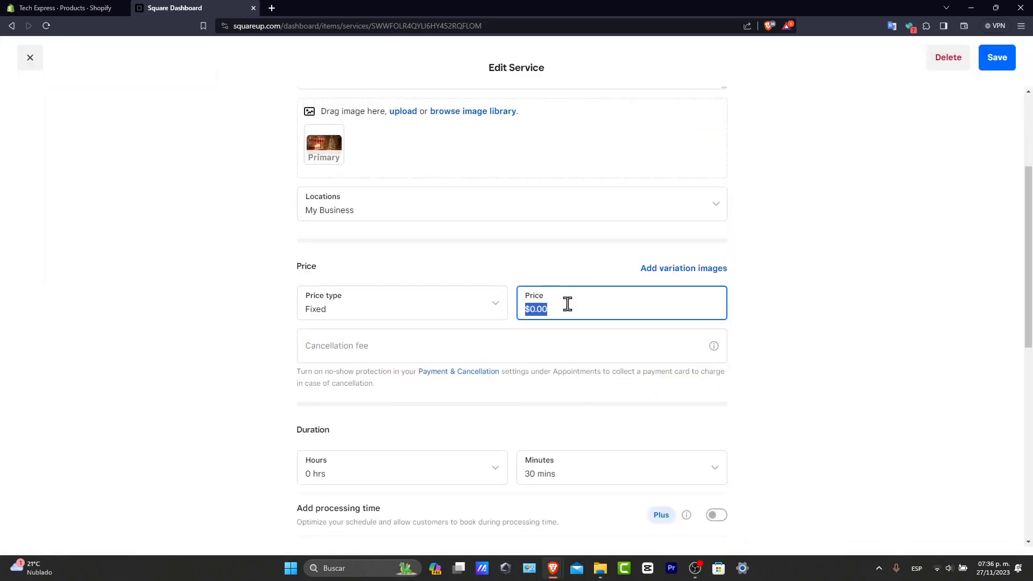
pyautogui.write('345')
pyautogui.press('BackSpace')
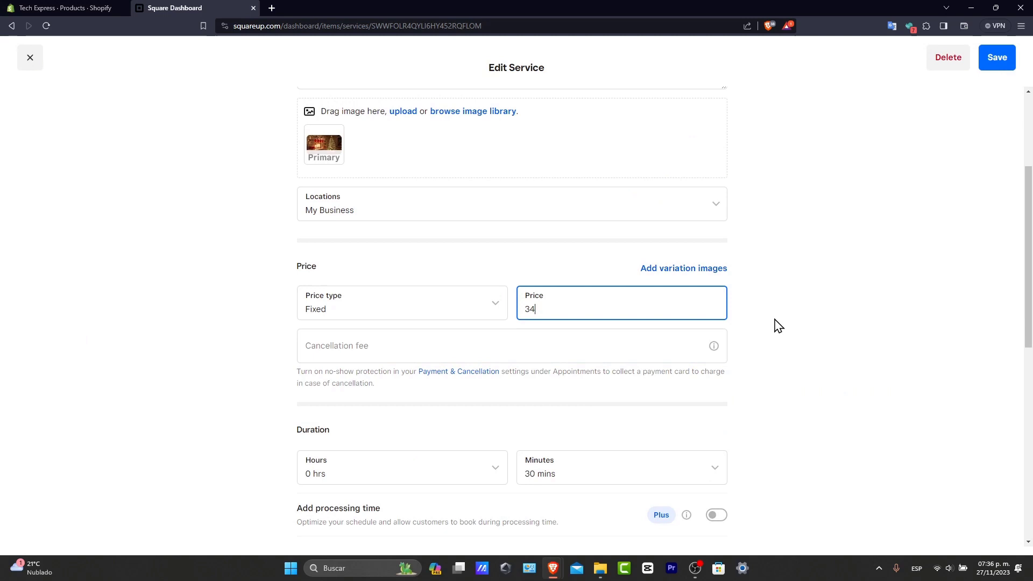
pyautogui.click(774, 324)
pyautogui.click(429, 356)
pyautogui.write('2')
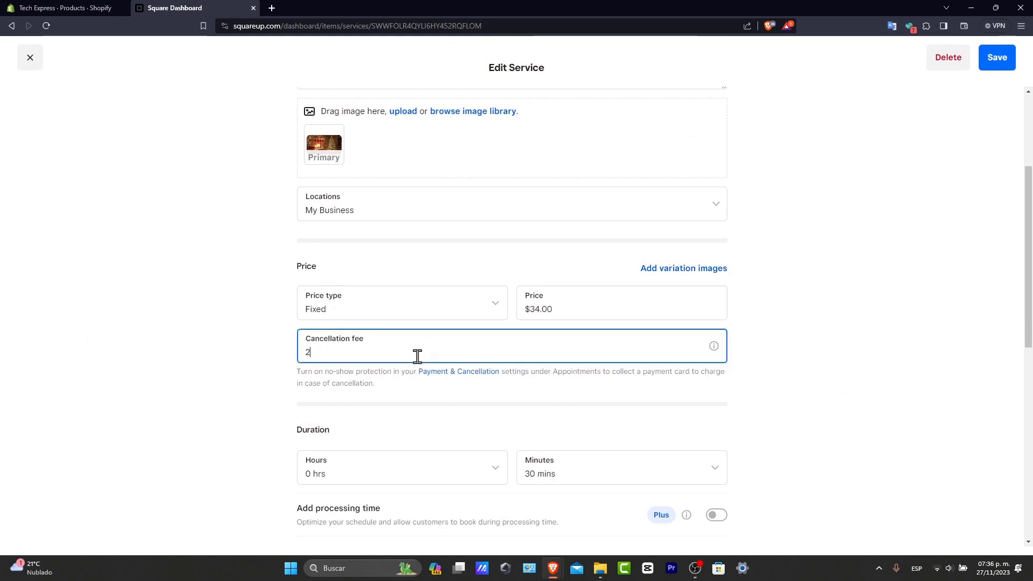
pyautogui.click(411, 410)
# Set the duration to 2 hrs 30 mins, expand Advanced settings, and save Home Decors.
pyautogui.scroll(-3, 480, 424)
pyautogui.click(432, 295)
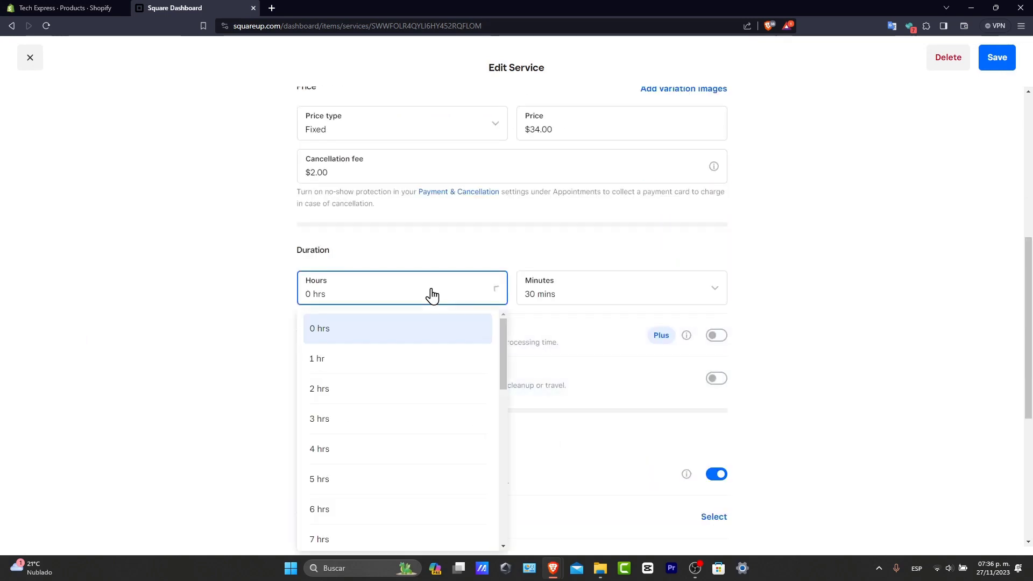
pyautogui.click(360, 398)
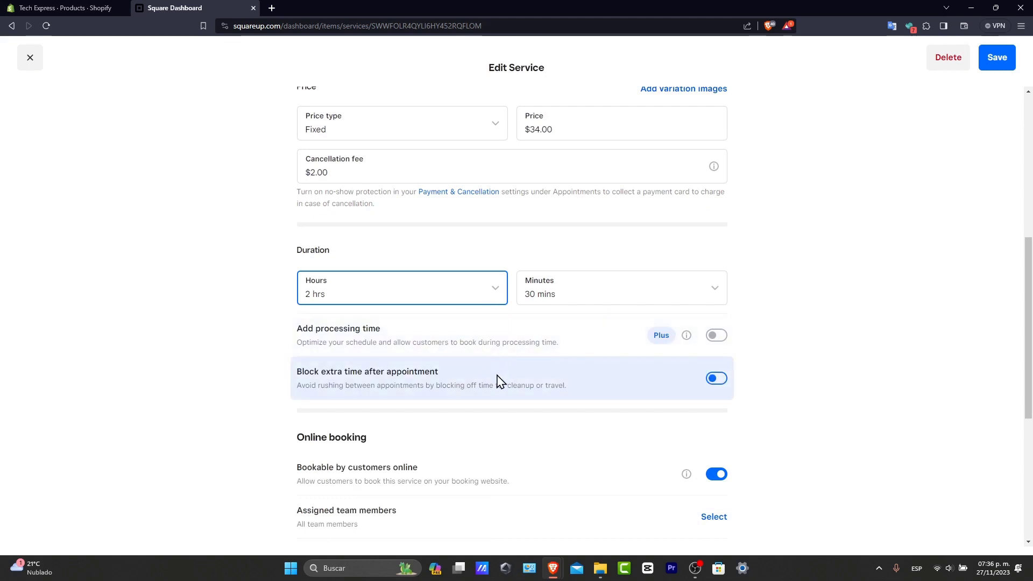
pyautogui.scroll(-3, 499, 382)
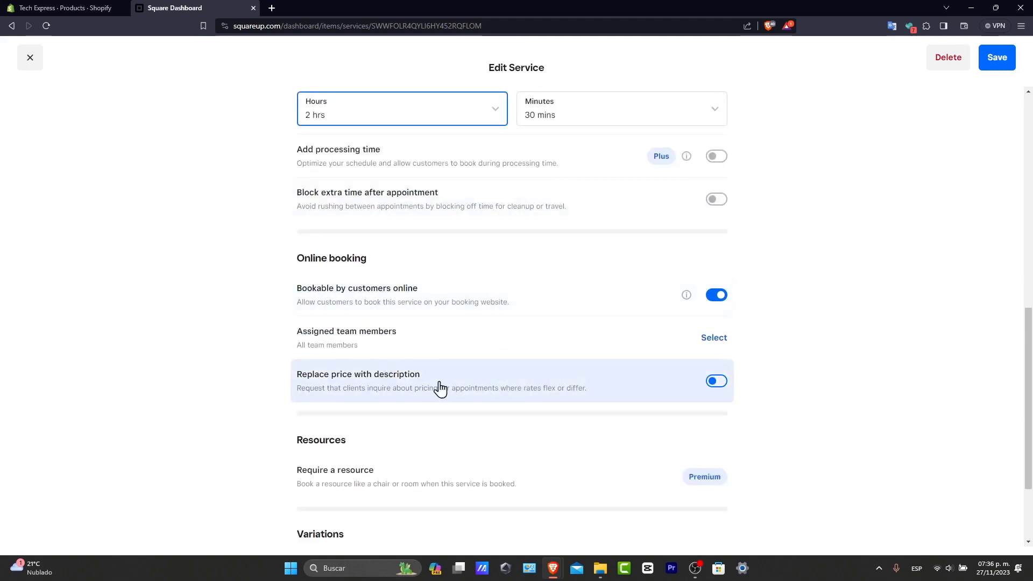
pyautogui.scroll(-2, 618, 452)
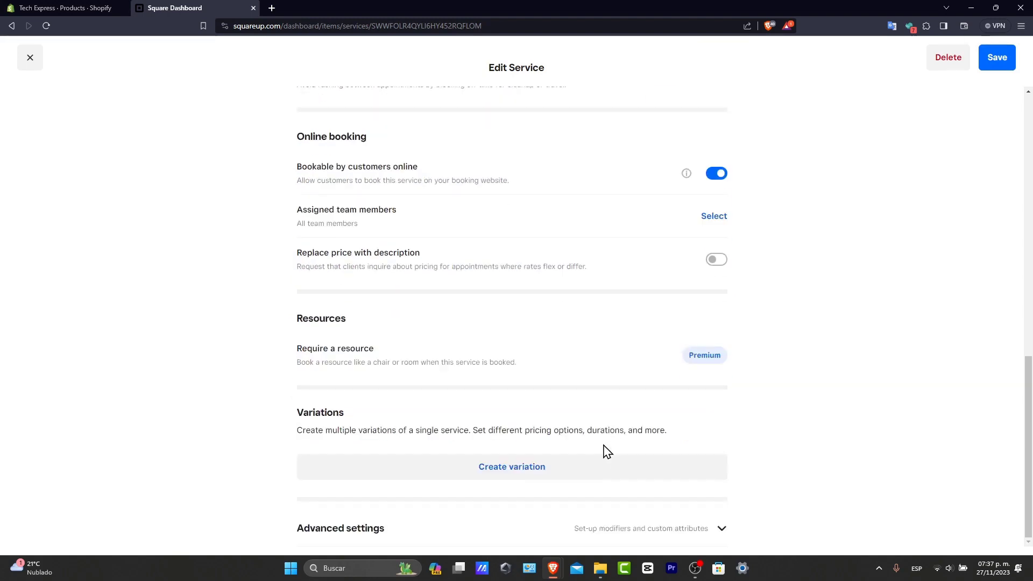
pyautogui.click(635, 529)
pyautogui.scroll(-4, 655, 451)
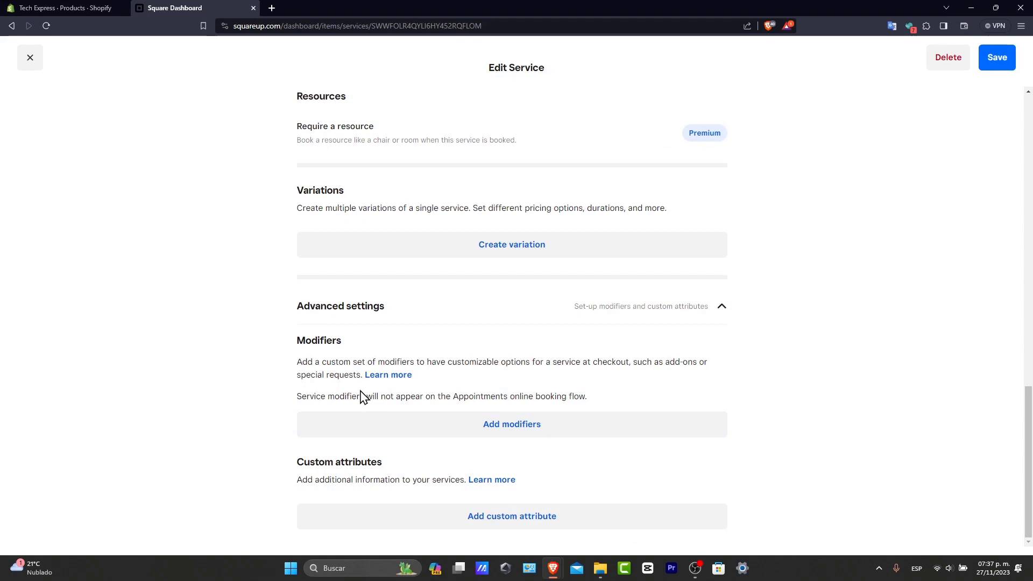
pyautogui.click(997, 58)
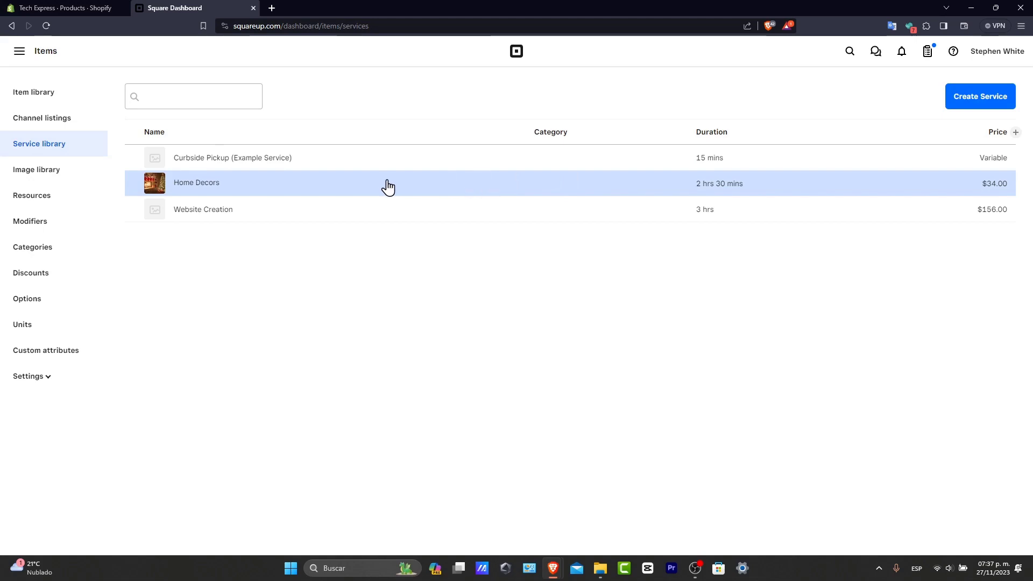
# Reopen Home Decors to review its details, then close it back to the service library.
pyautogui.click(208, 184)
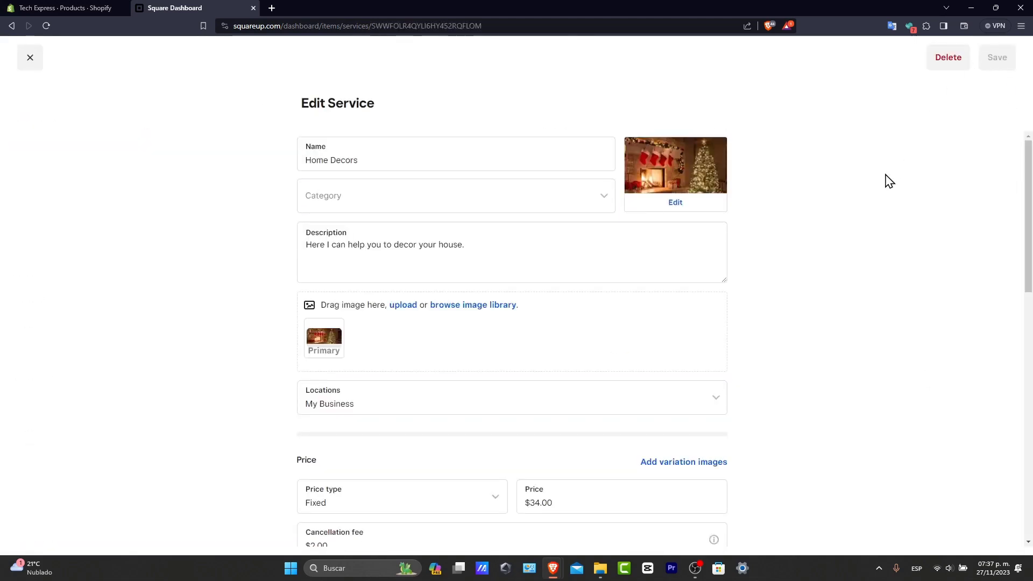
pyautogui.scroll(-10, 889, 181)
pyautogui.scroll(10, 878, 204)
pyautogui.click(31, 58)
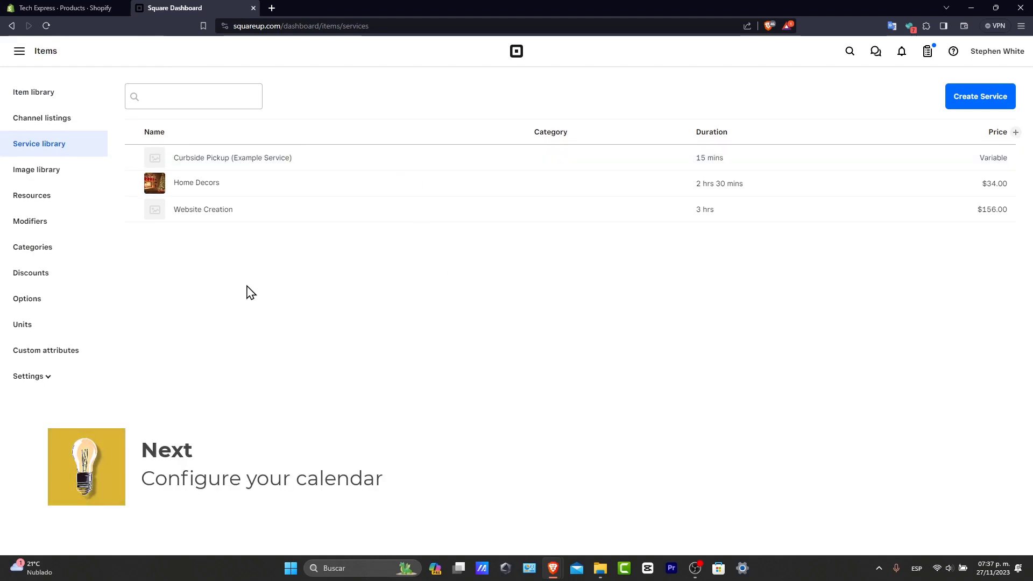
# Go to Home, open the Appointments calendar week view, and start a Create Appointment form.
pyautogui.click(21, 53)
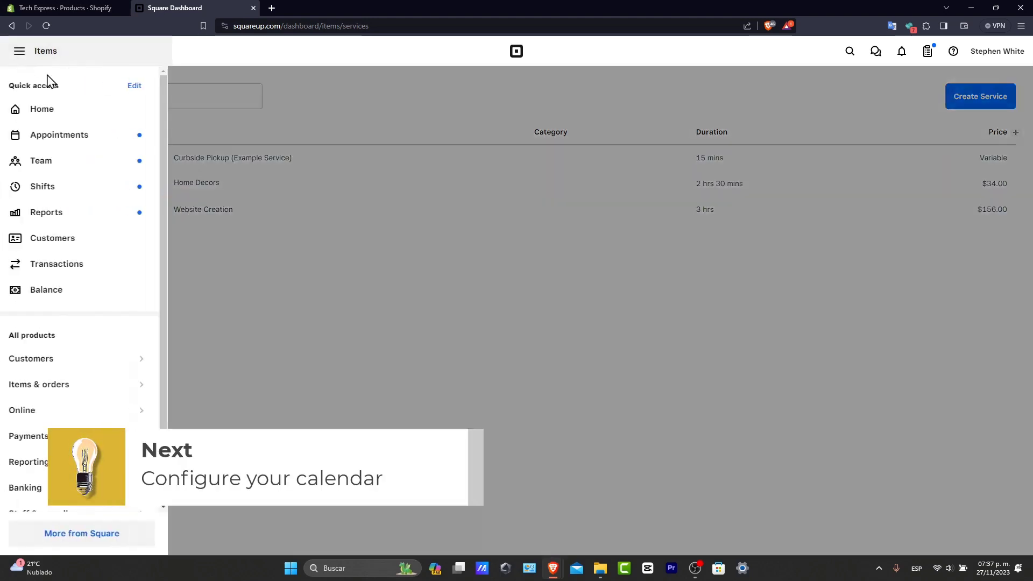
pyautogui.click(82, 109)
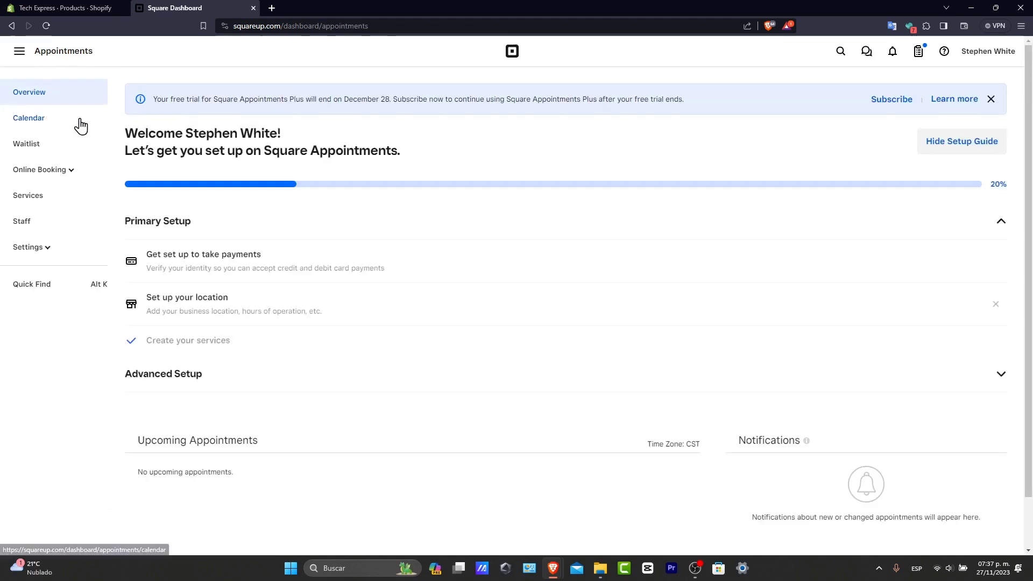
pyautogui.click(81, 126)
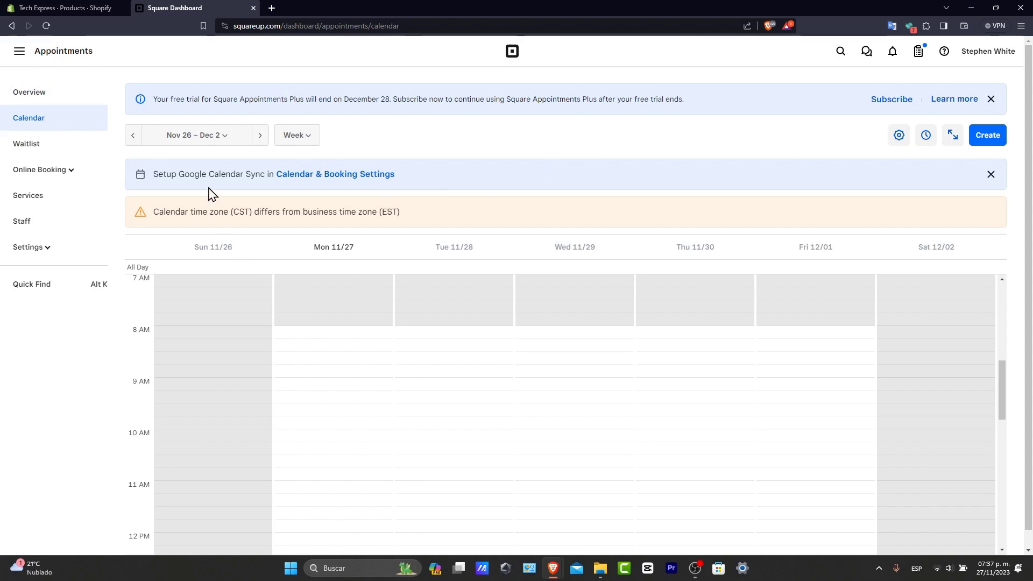
pyautogui.click(962, 135)
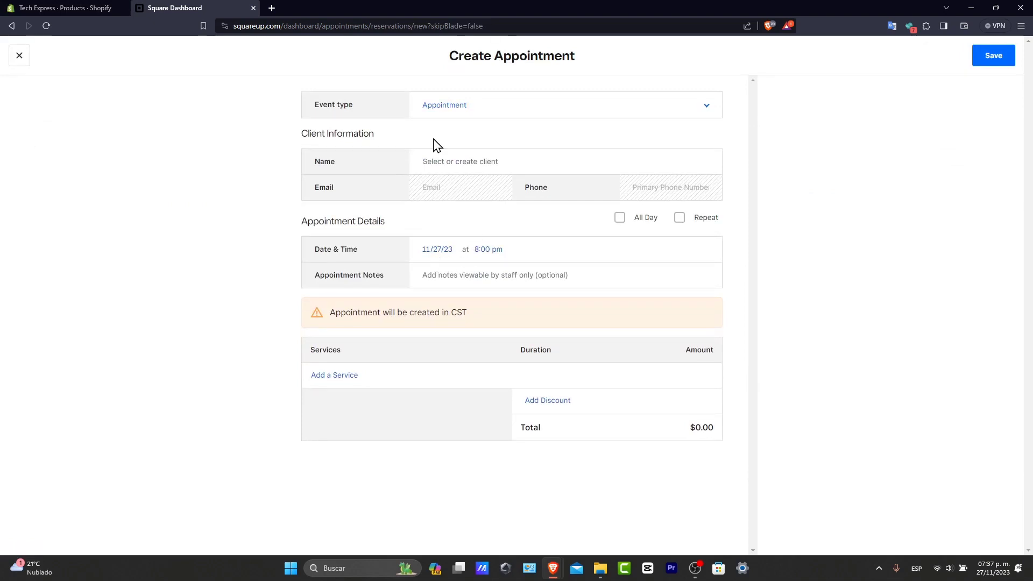
# Fill the appointment as type Appointment at 8:15 pm and attempt to save it.
pyautogui.click(508, 114)
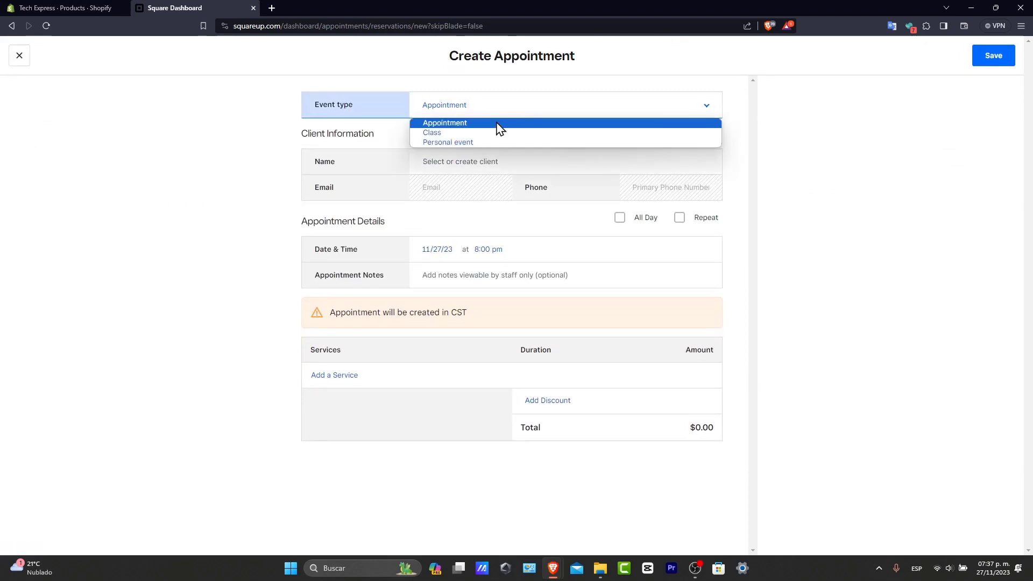
pyautogui.click(499, 122)
pyautogui.click(469, 168)
pyautogui.click(465, 193)
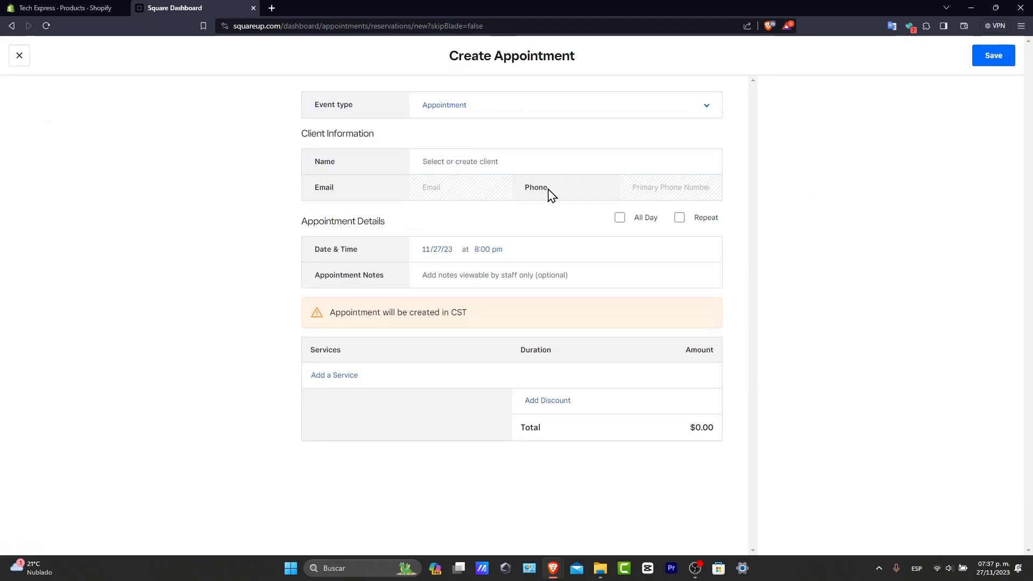
pyautogui.click(491, 249)
pyautogui.click(491, 303)
pyautogui.click(482, 276)
pyautogui.click(997, 64)
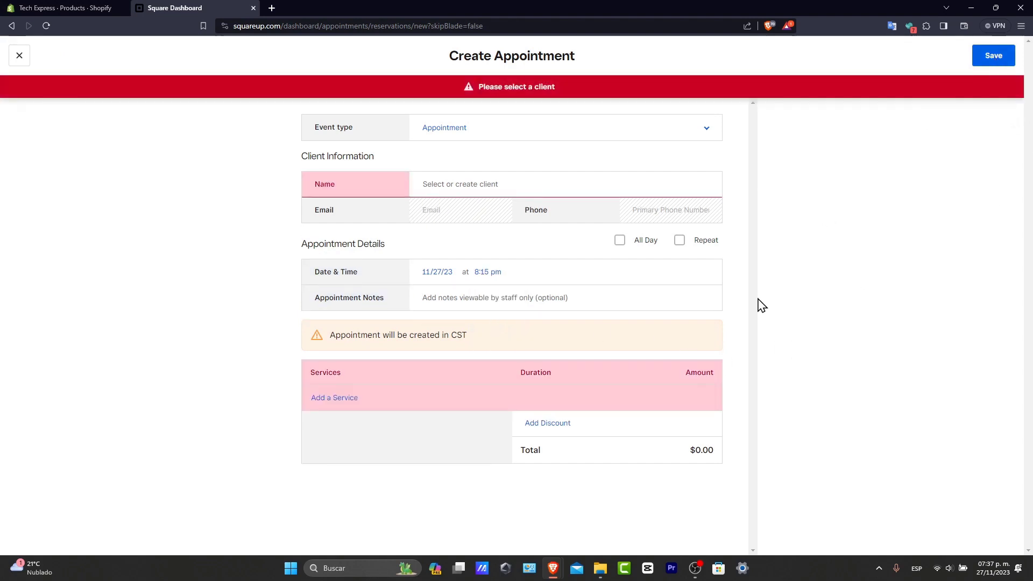
# Add Curbside Pickup (Example Service), enter a client name, and close the unsaved draft.
pyautogui.click(514, 401)
pyautogui.click(405, 441)
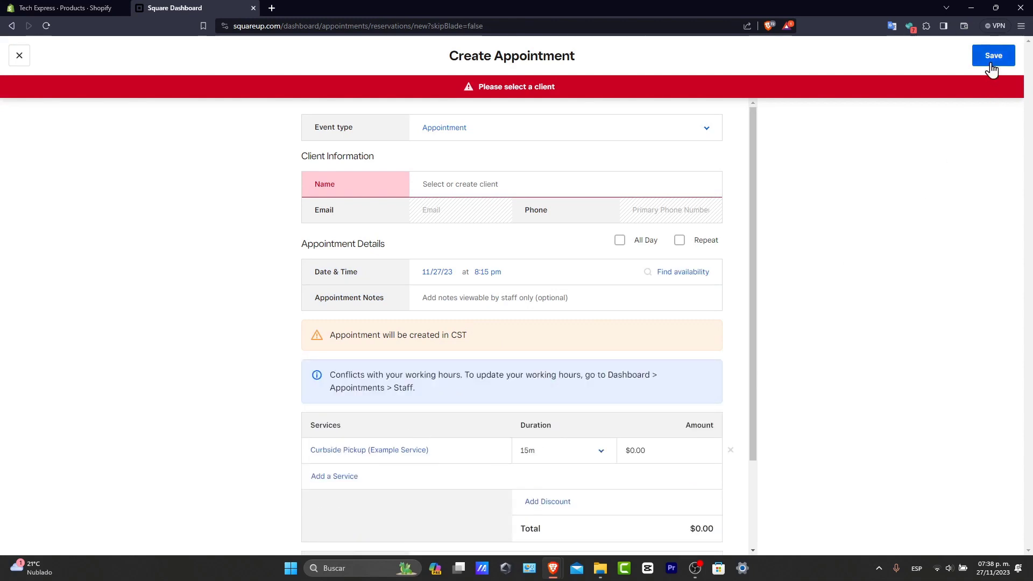
pyautogui.click(476, 190)
pyautogui.write('HBDBE')
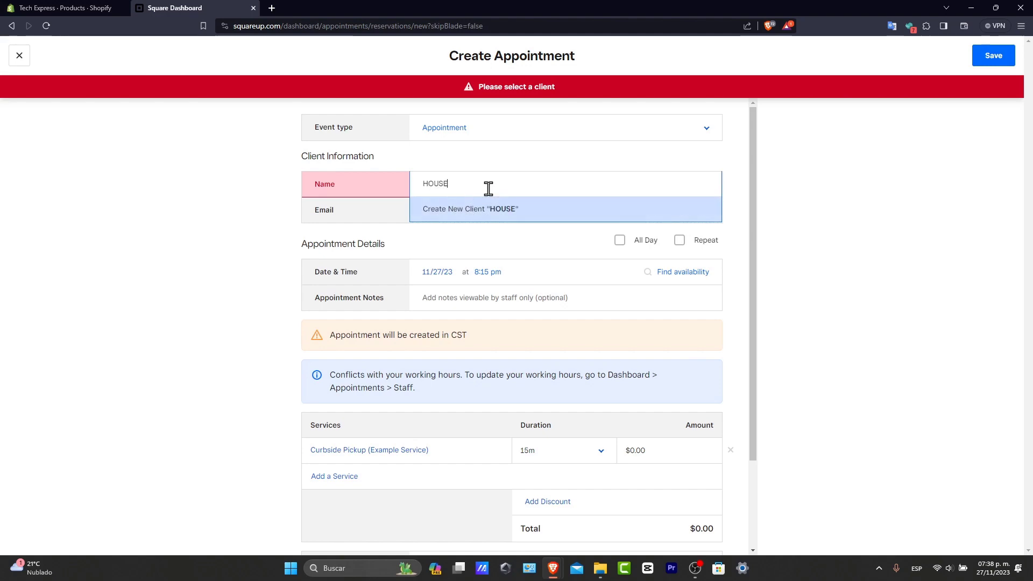
pyautogui.click(978, 54)
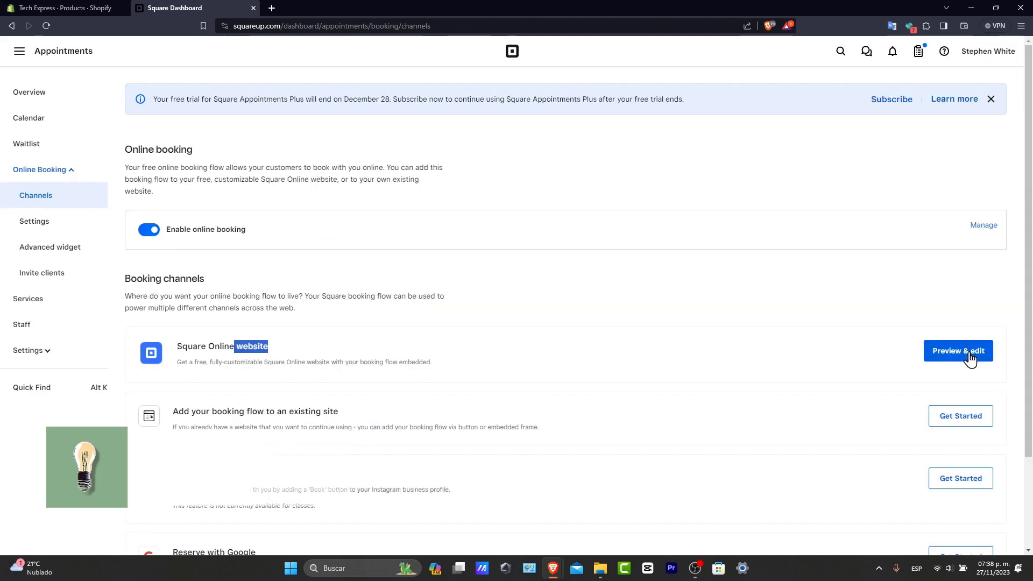
# Build the Square Online site preview in a new tab, then return to the Booking channels page.
pyautogui.click(968, 350)
pyautogui.click(635, 457)
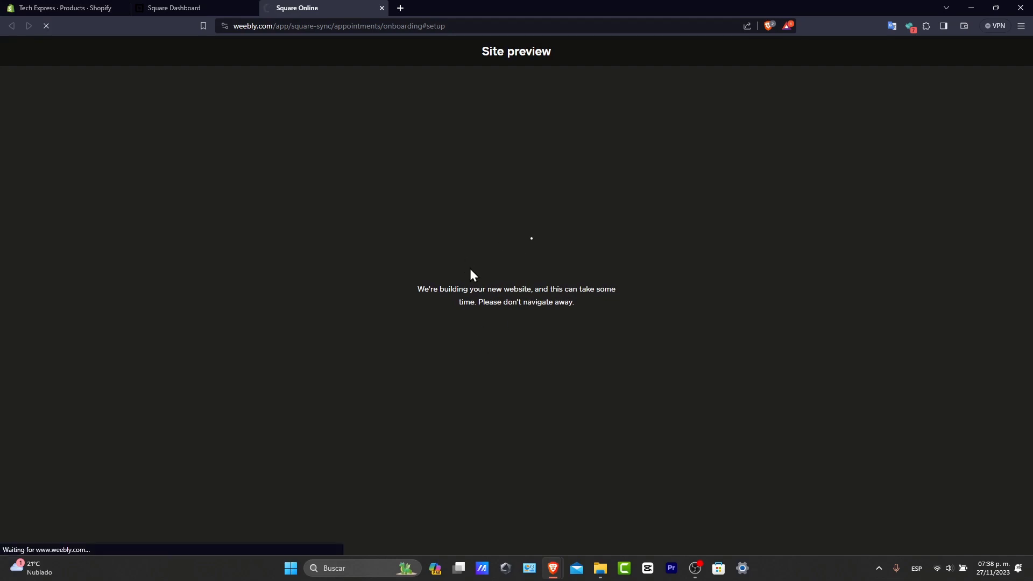
pyautogui.hotkey('ctrl', 'shift', 'Tab')
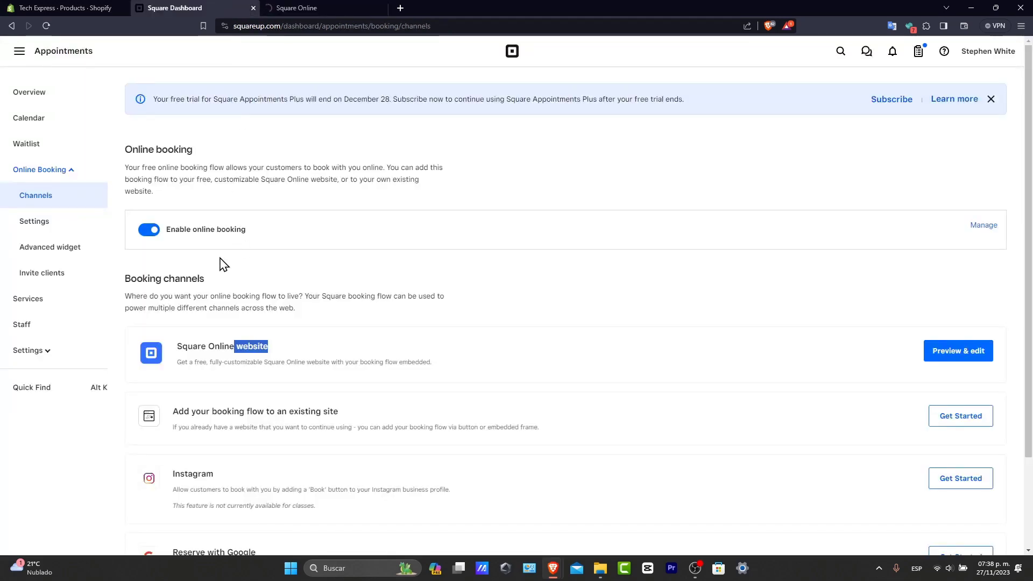
pyautogui.scroll(-1, 288, 448)
pyautogui.moveTo(212, 361); pyautogui.dragTo(178, 363)
pyautogui.moveTo(176, 441); pyautogui.dragTo(265, 424)
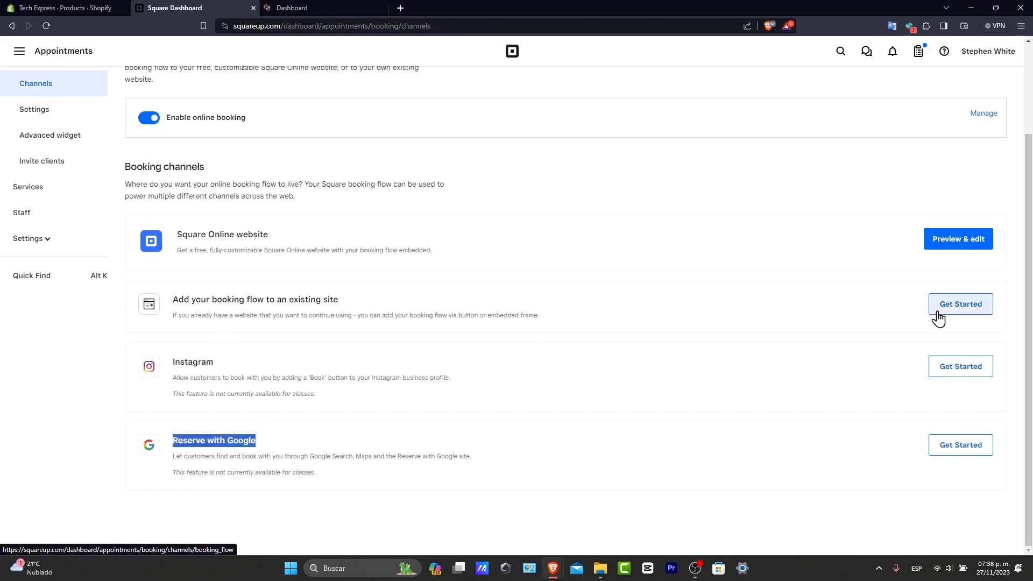
pyautogui.click(350, 8)
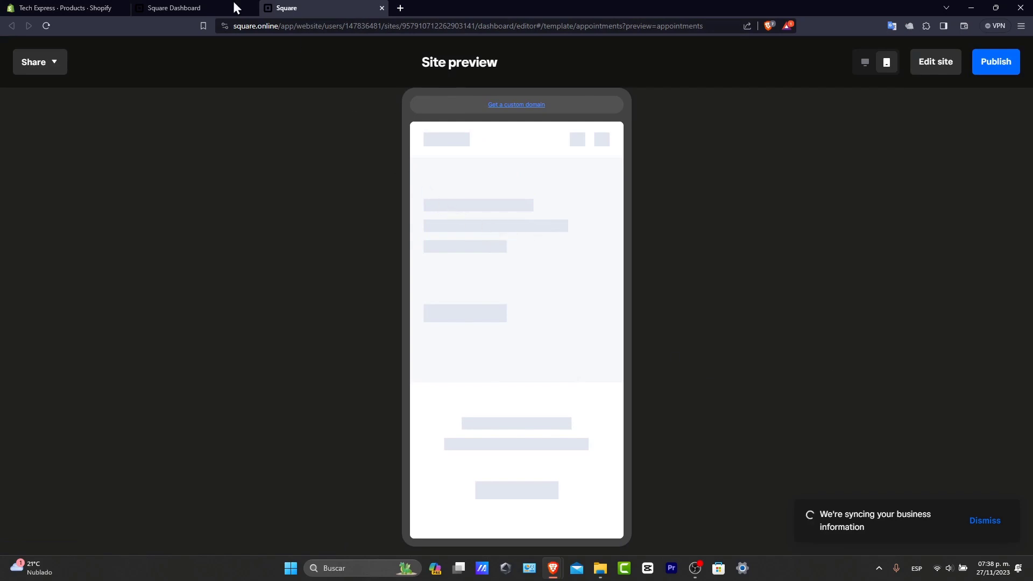
pyautogui.click(195, 7)
pyautogui.scroll(3, 132, 138)
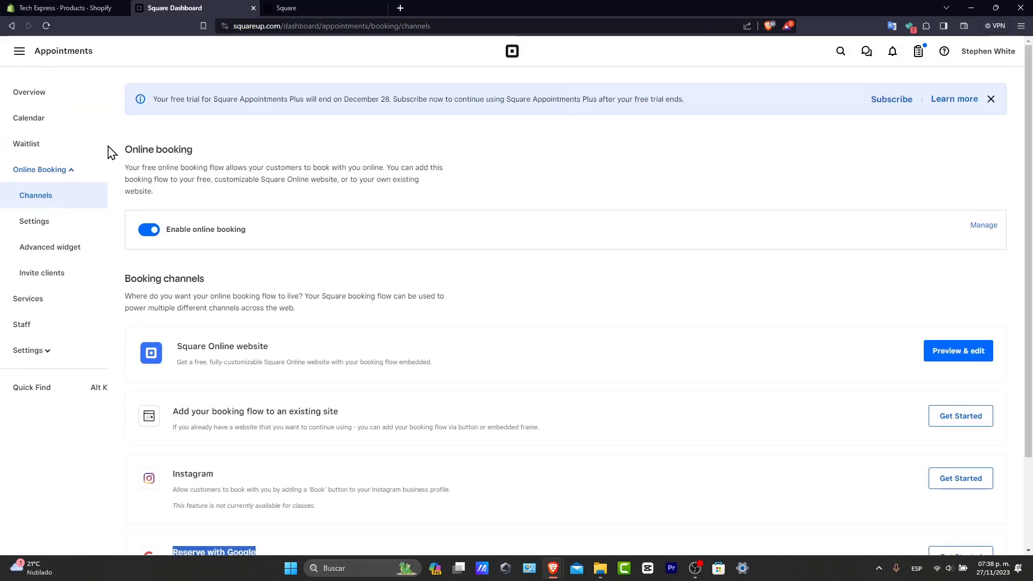
# Go from Home through Activate your account to the Link Your Bank Account page.
pyautogui.click(31, 52)
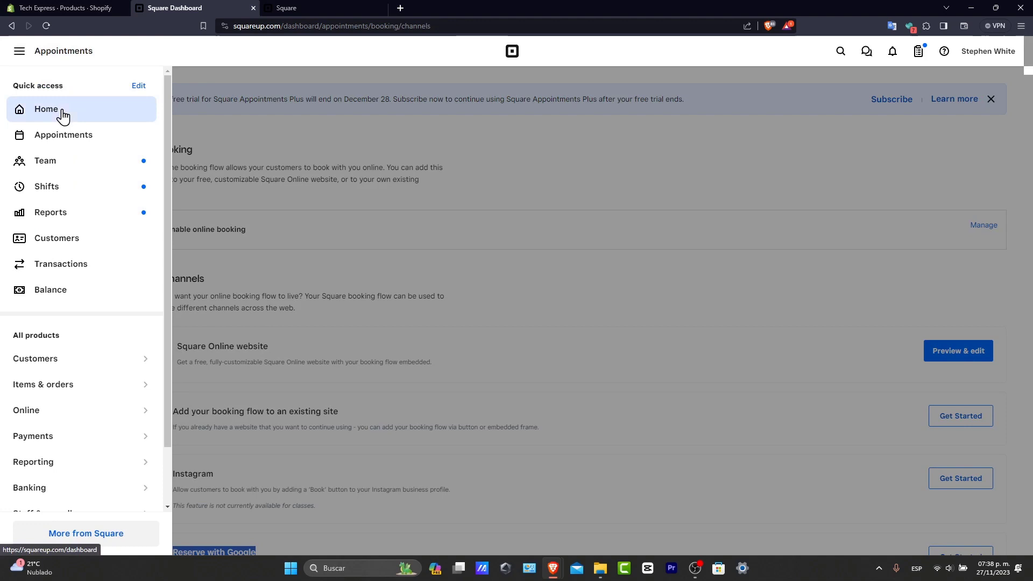
pyautogui.click(63, 114)
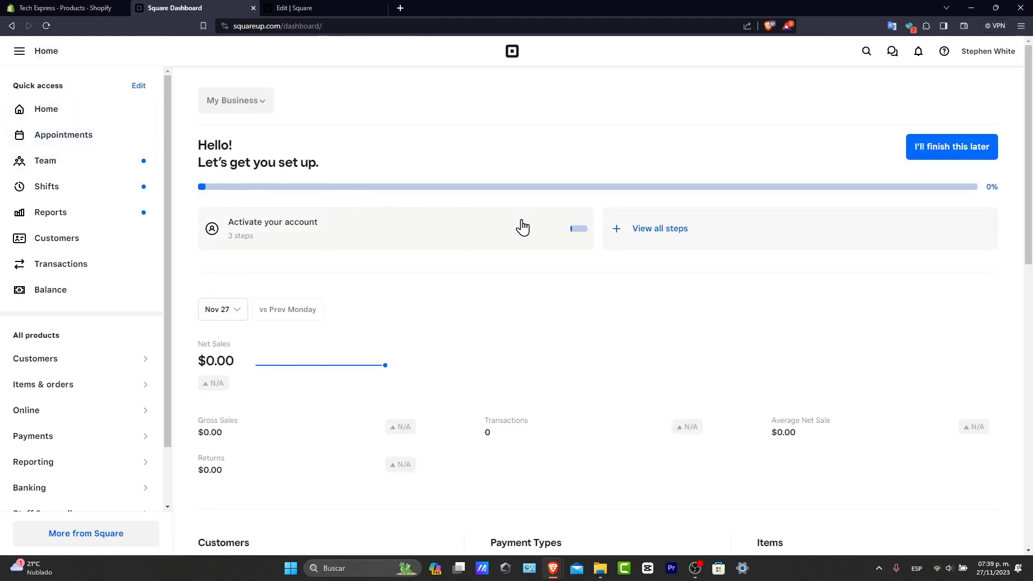
pyautogui.click(323, 236)
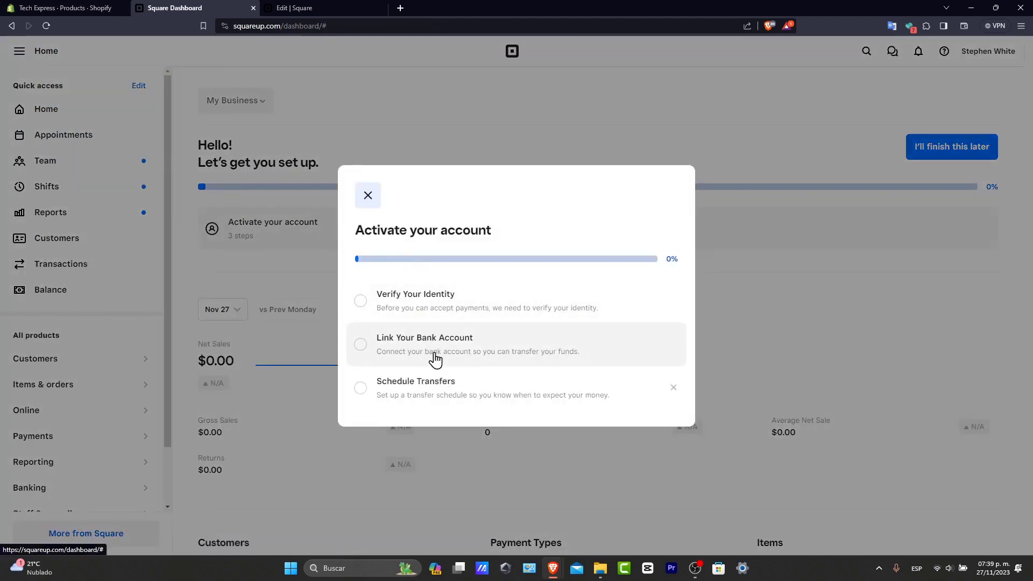
pyautogui.click(435, 359)
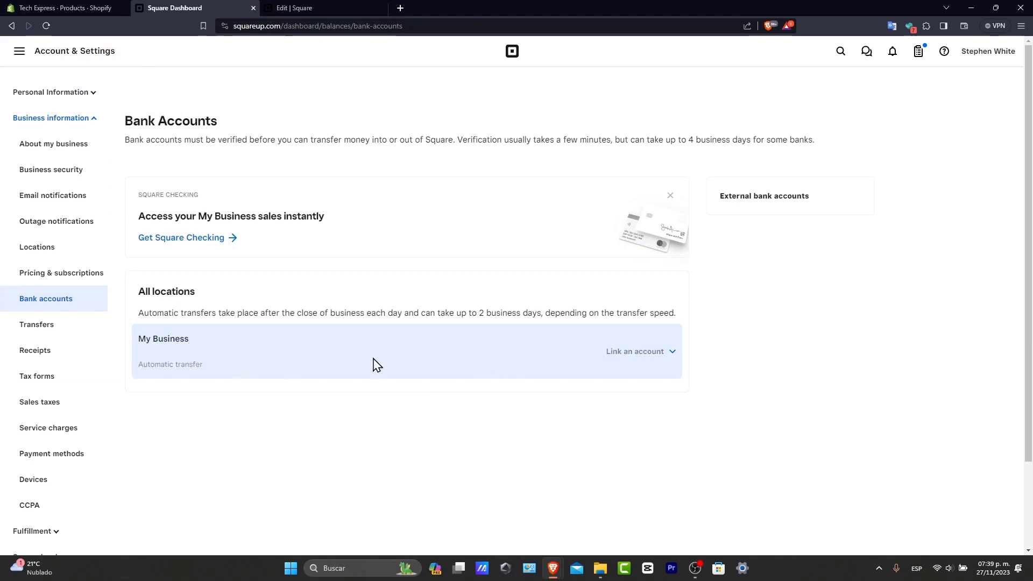
# Start an external bank account with account type Savings, then close the form unsaved.
pyautogui.click(639, 358)
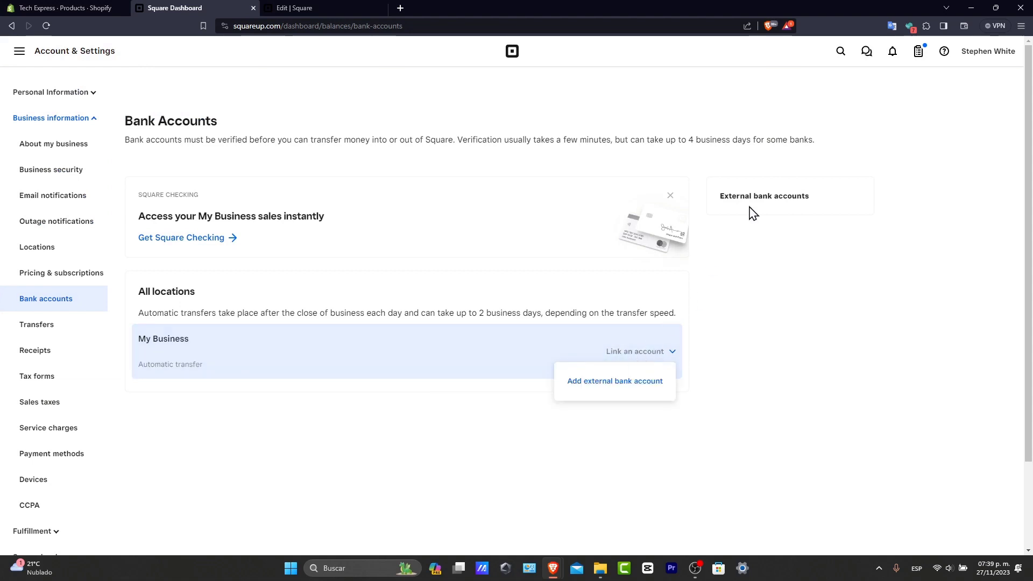
pyautogui.click(592, 385)
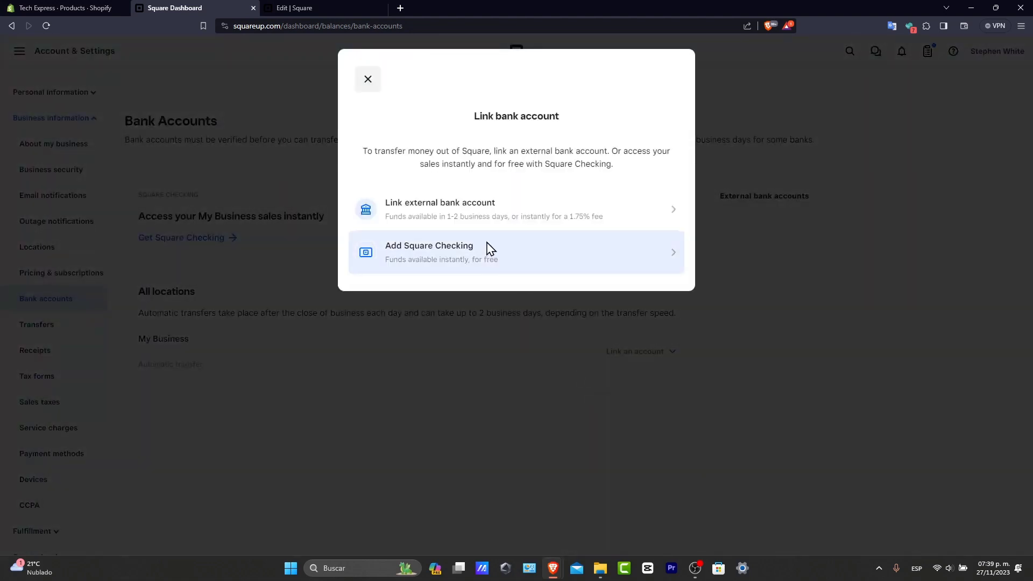
pyautogui.click(460, 219)
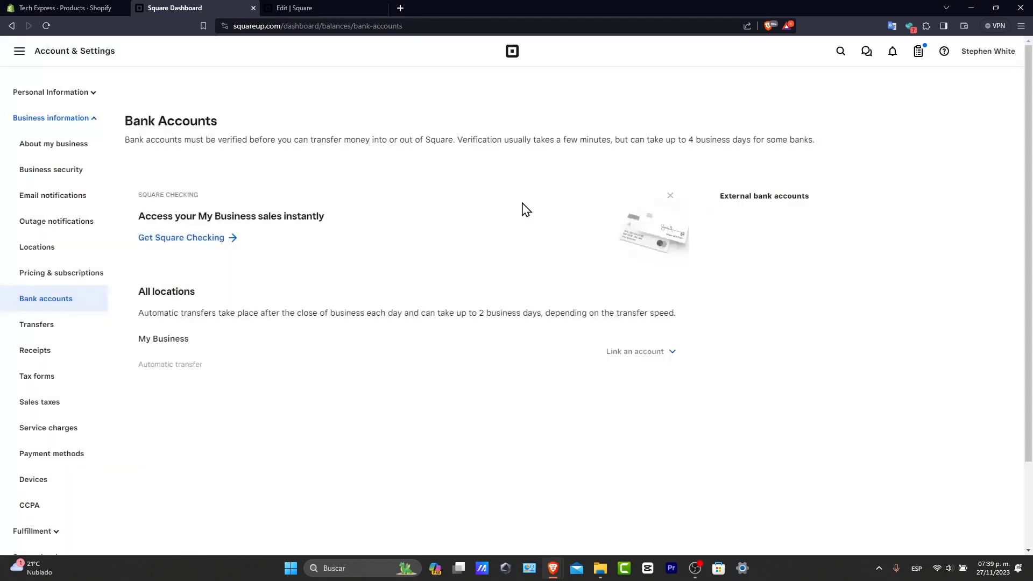
pyautogui.click(441, 207)
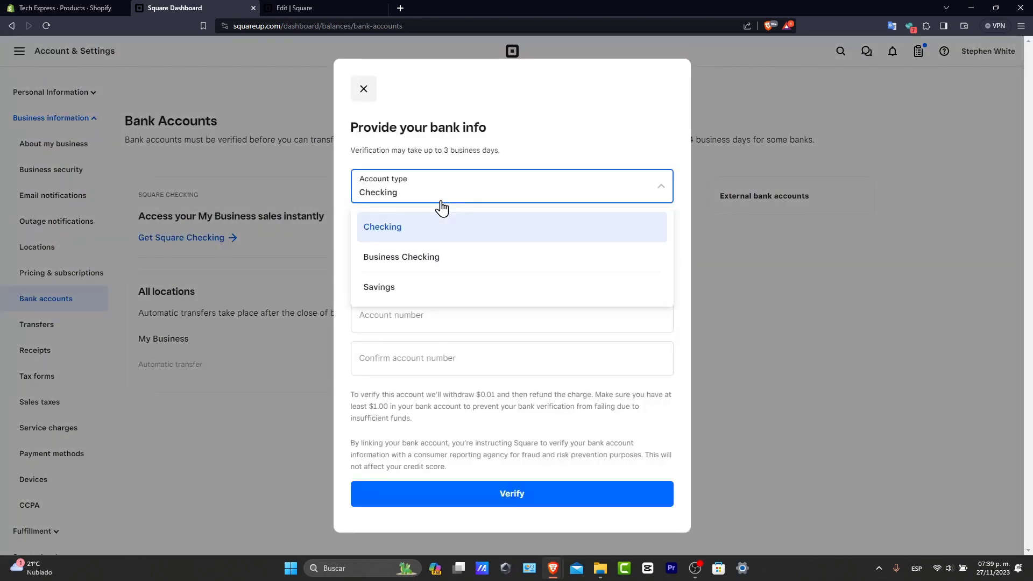
pyautogui.click(473, 287)
pyautogui.click(463, 233)
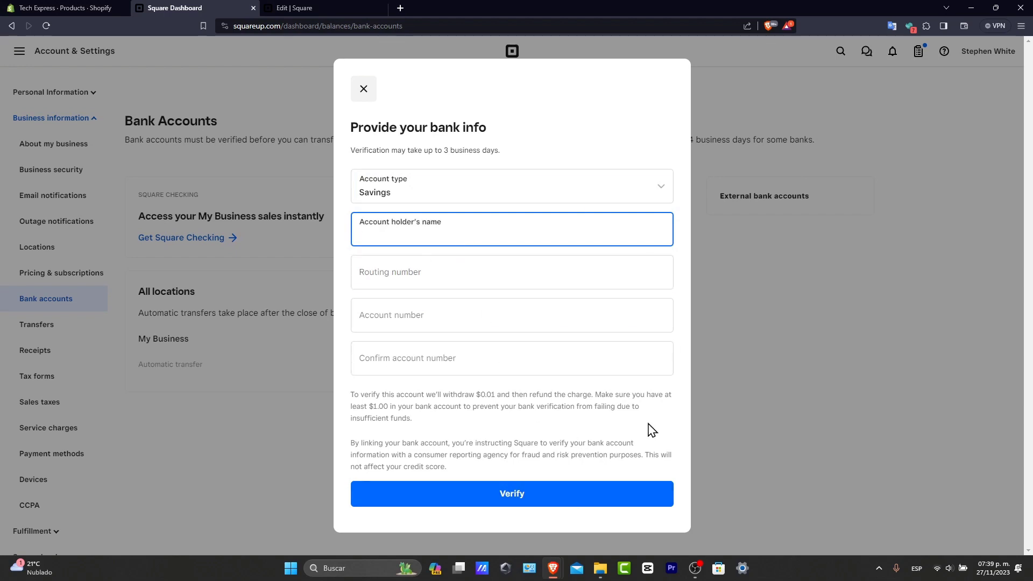
pyautogui.click(694, 232)
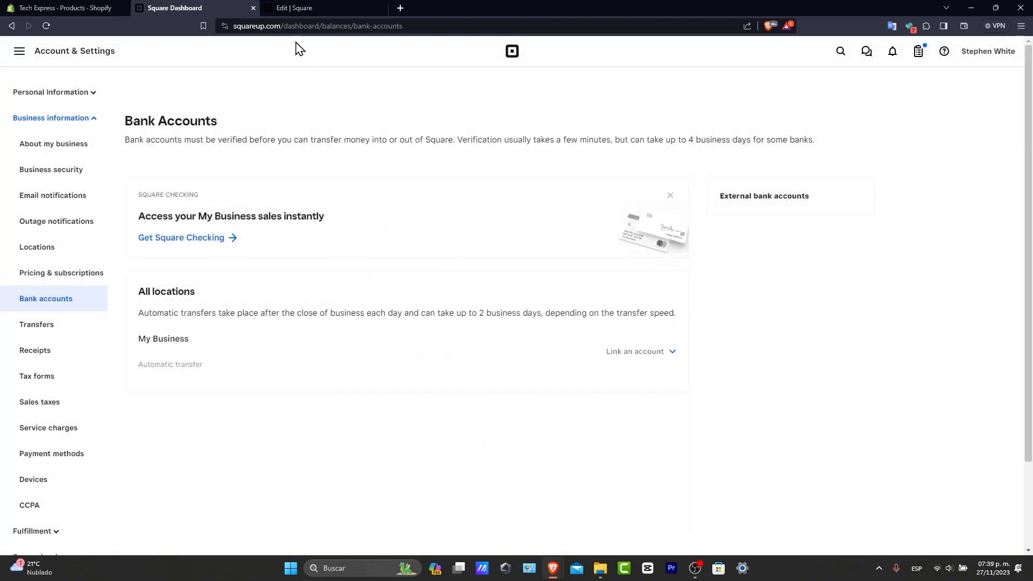
pyautogui.click(305, 8)
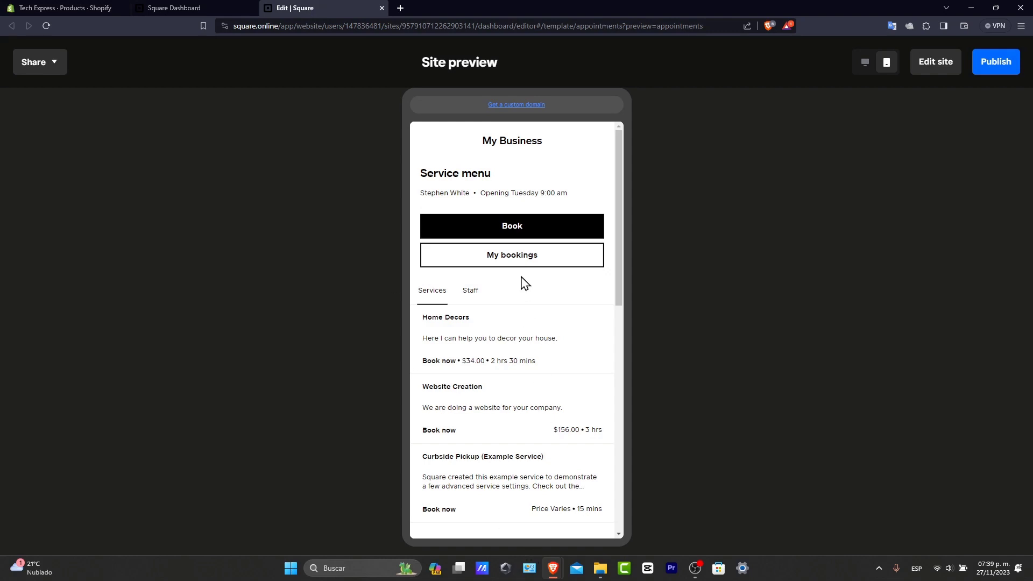
# Review the preview's Services and Staff listings, then publish the Square Online booking site.
pyautogui.scroll(-3, 506, 195)
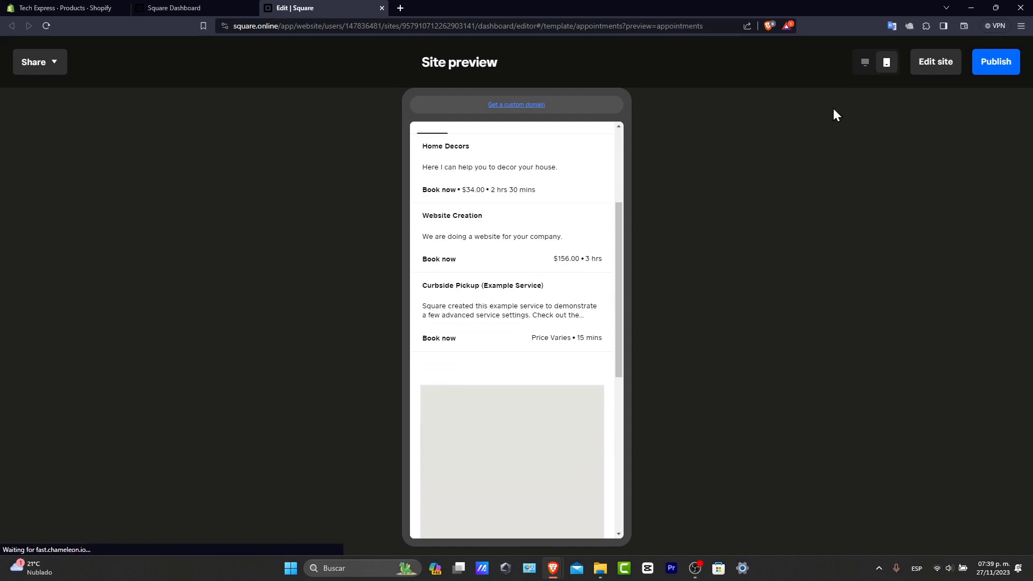
pyautogui.scroll(-15, 530, 292)
pyautogui.scroll(15, 530, 293)
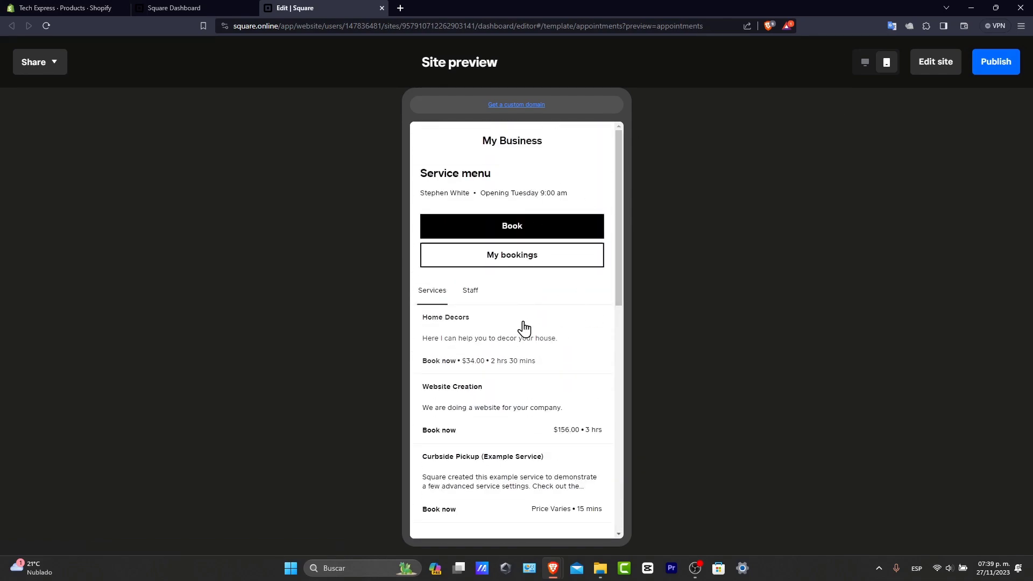
pyautogui.click(465, 291)
pyautogui.click(433, 291)
pyautogui.scroll(-3, 509, 387)
pyautogui.click(976, 69)
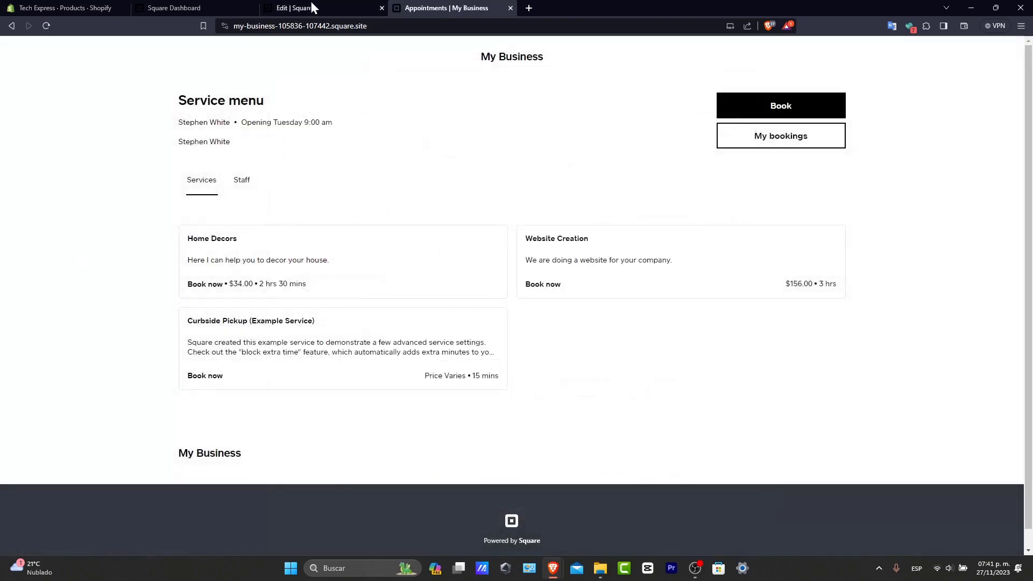
# Back on the Square Dashboard tab, open Customers from the navigation drawer.
pyautogui.click(208, 8)
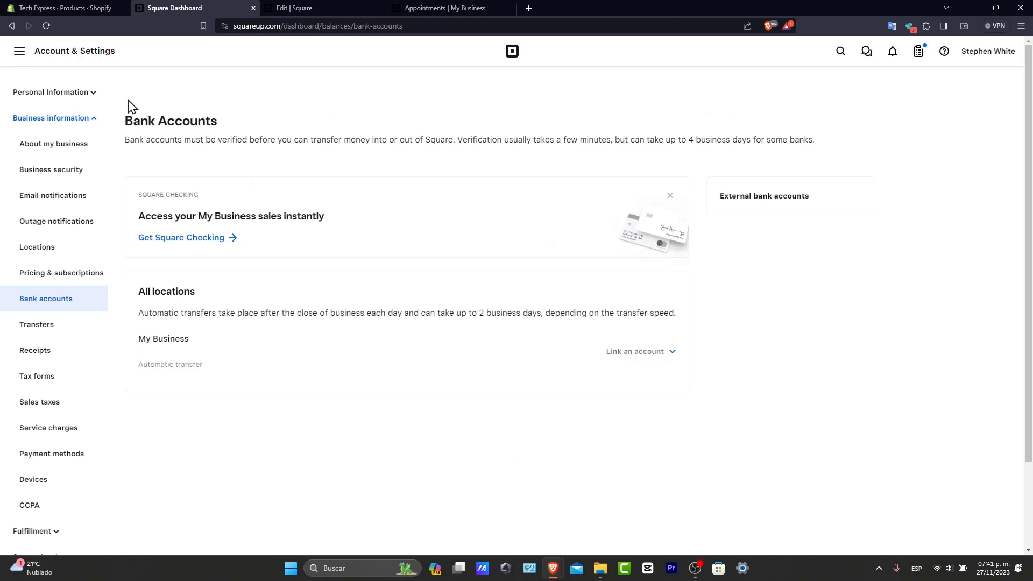
pyautogui.click(19, 51)
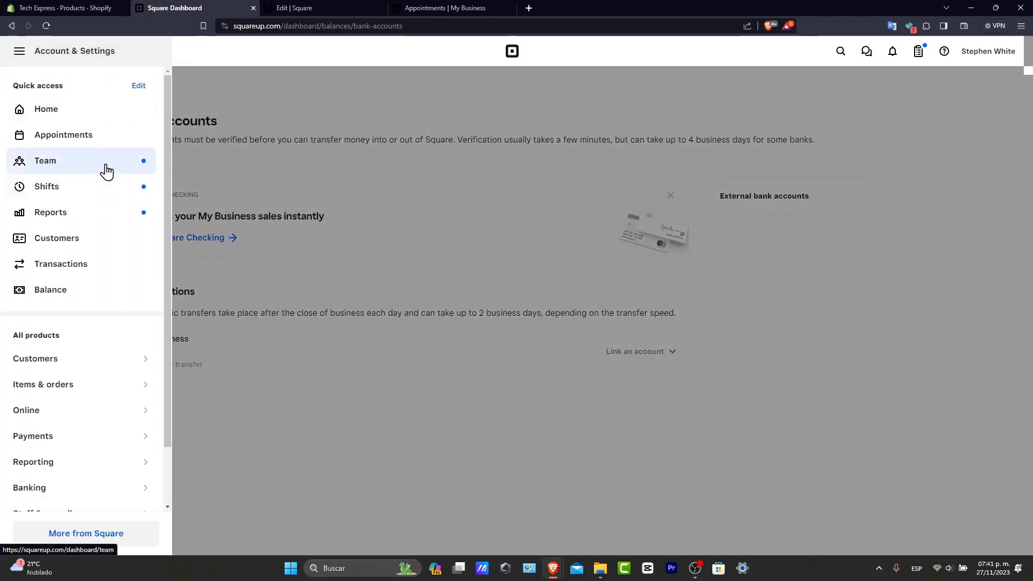
pyautogui.click(80, 244)
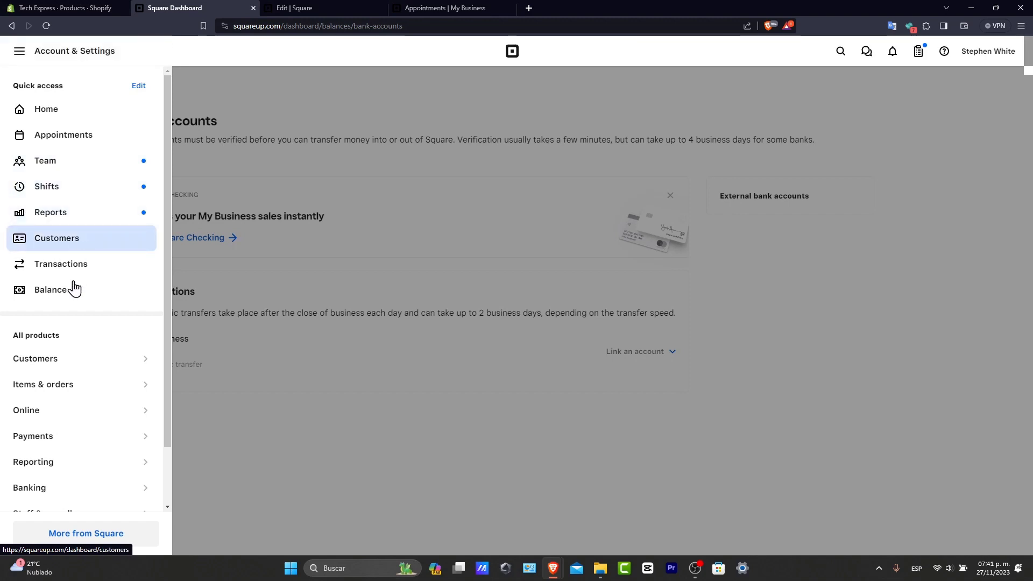